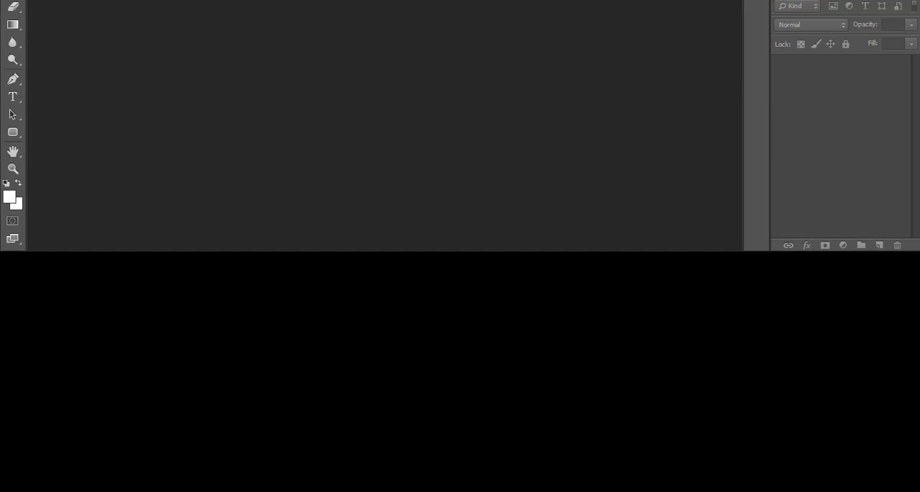
Step: Create a new document 4500 pixels wide and 5000 pixels high, at 300 pixels/inch with a white background
left_click(32, 7)
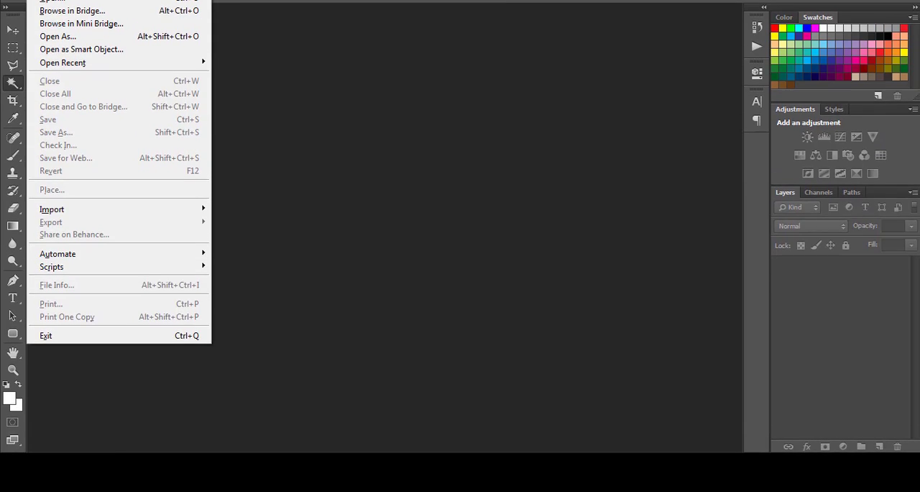
left_click(50, 16)
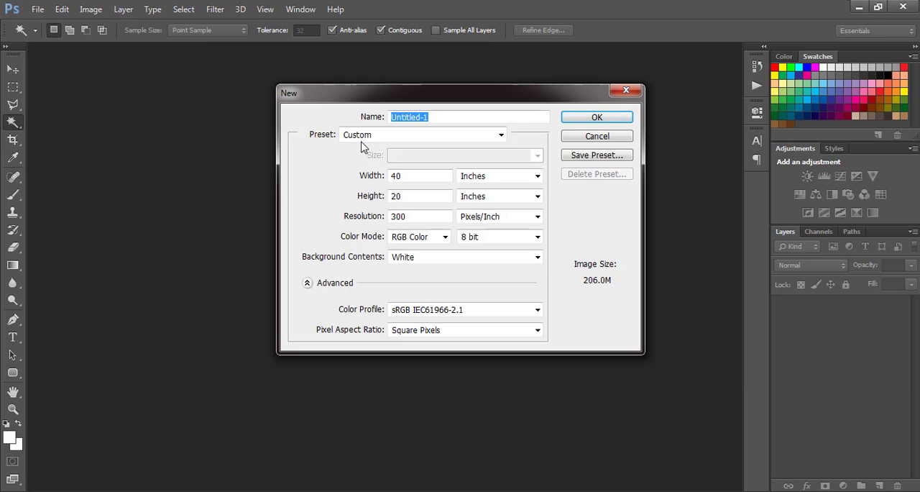
left_click(491, 178)
left_click(492, 191)
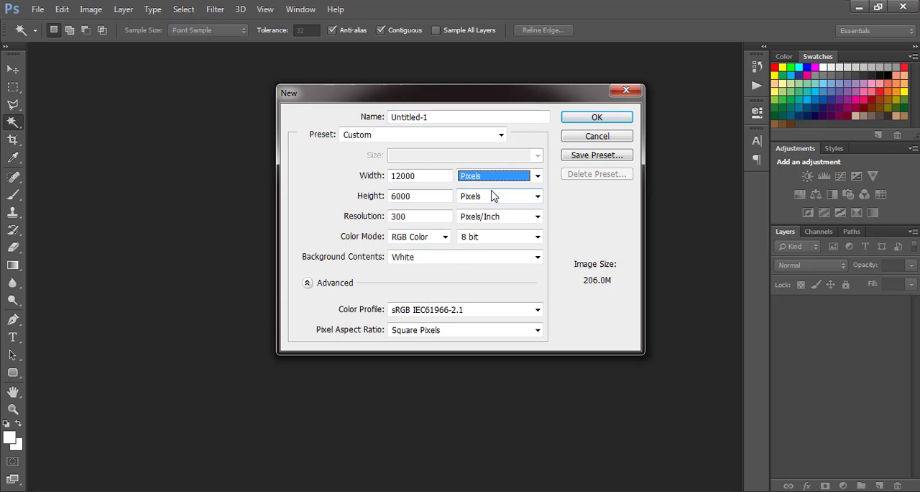
left_click_drag(436, 179, 365, 179)
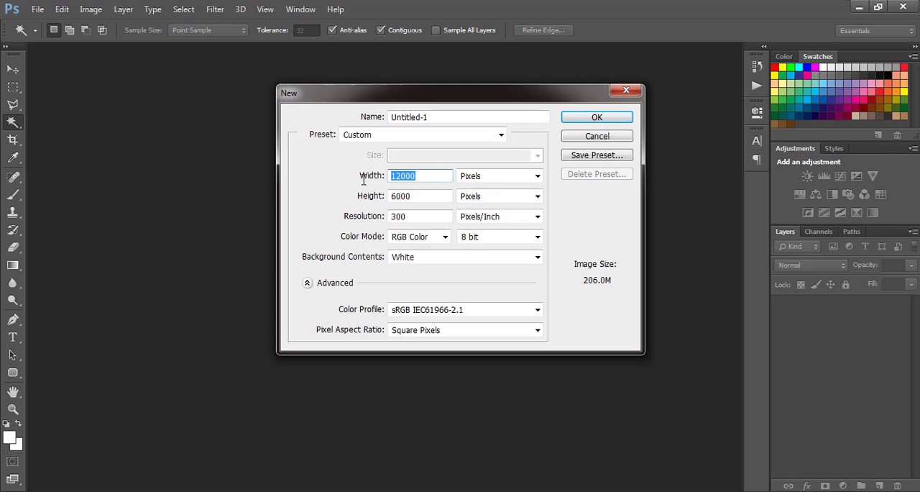
type("4500")
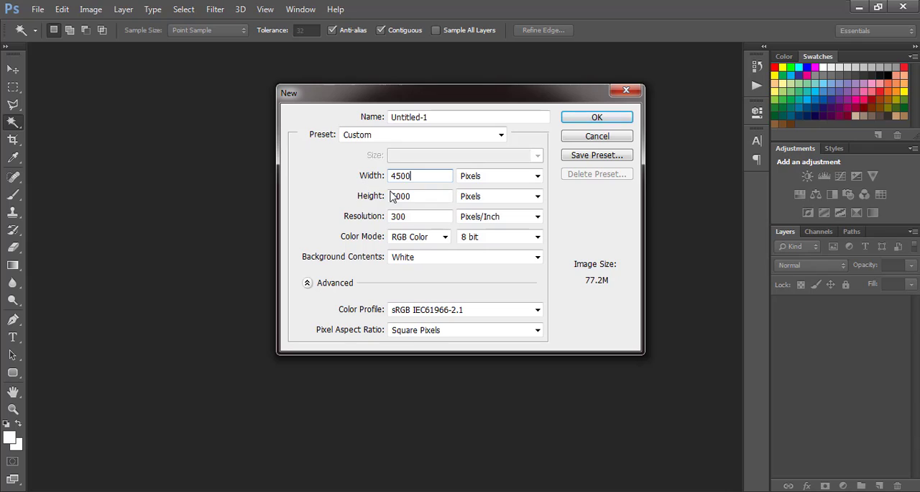
left_click_drag(421, 194, 377, 197)
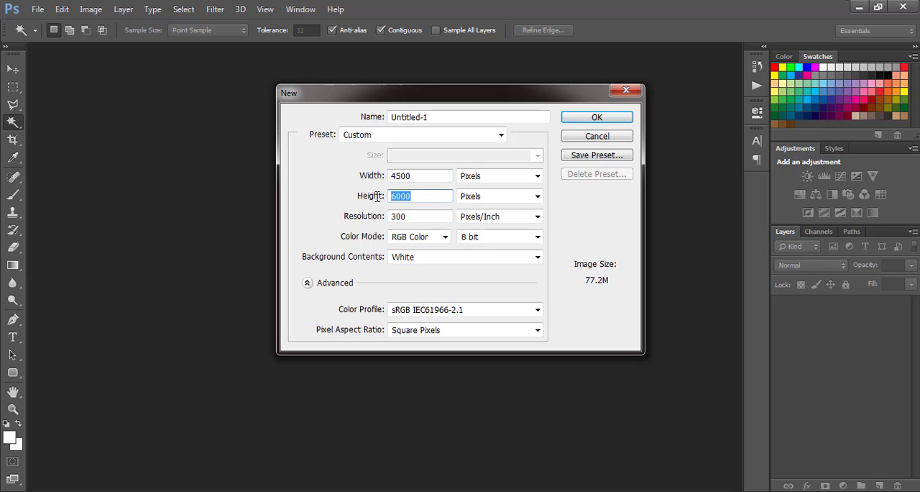
type("5000")
left_click(570, 122)
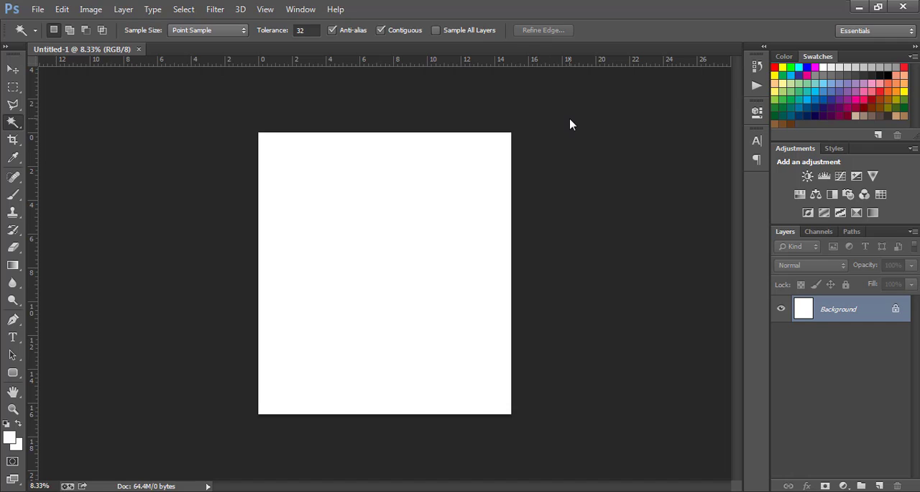
Step: Convert the locked Background into a regular layer named Layer 0, fitting the whole canvas in view
key("ctrl+plus")
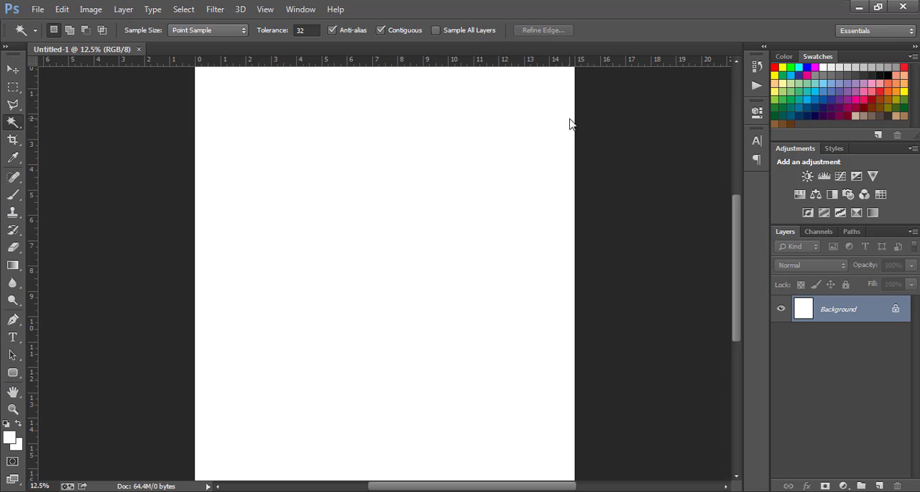
key("ctrl+0")
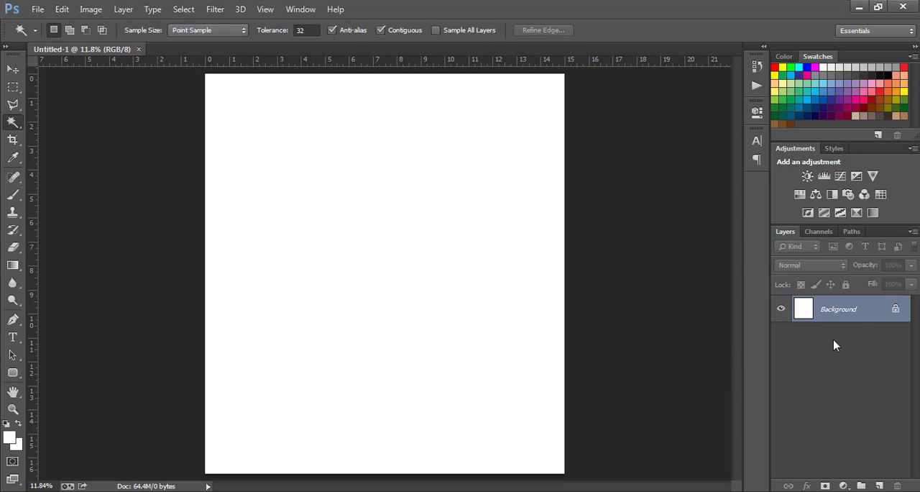
double_click(895, 310)
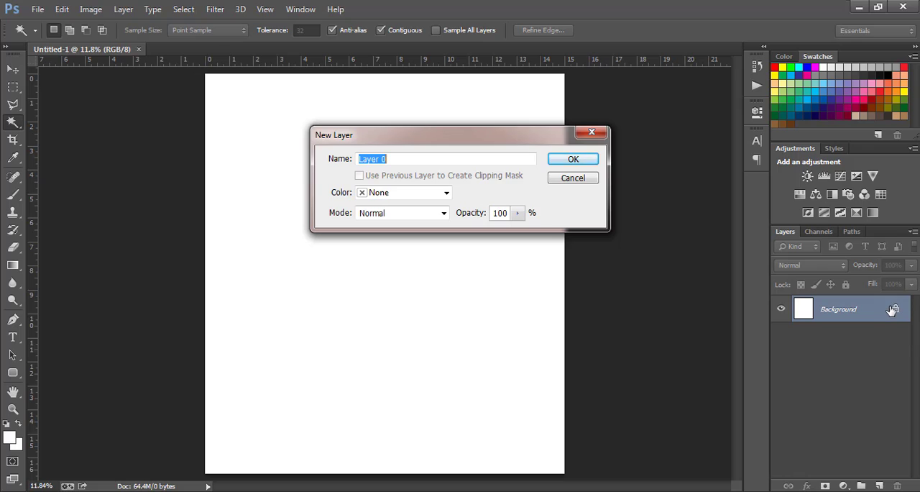
key("Return")
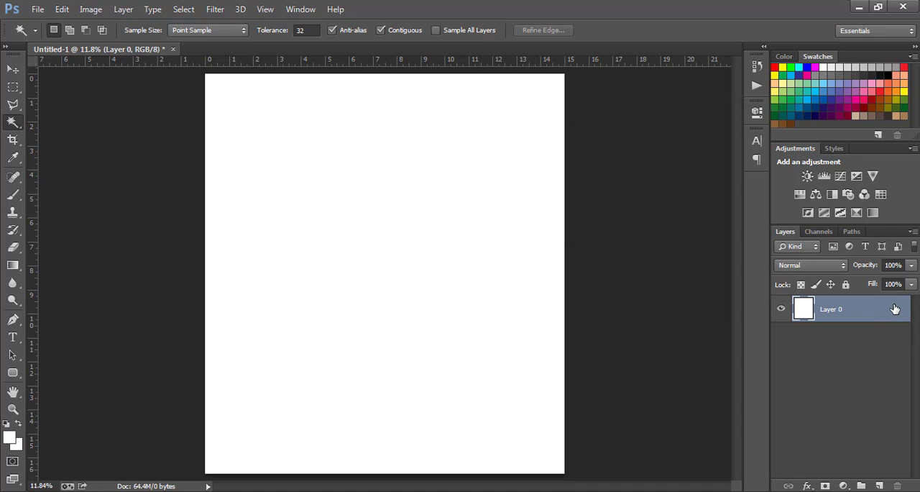
Step: Place the black los-angeles-skyline PNG image from the Downloads folder into the document
left_click(12, 70)
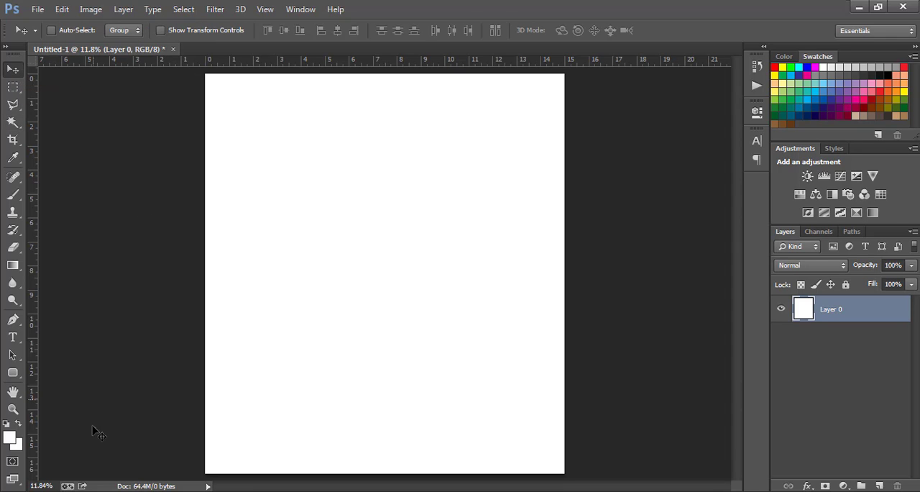
key("alt+Tab")
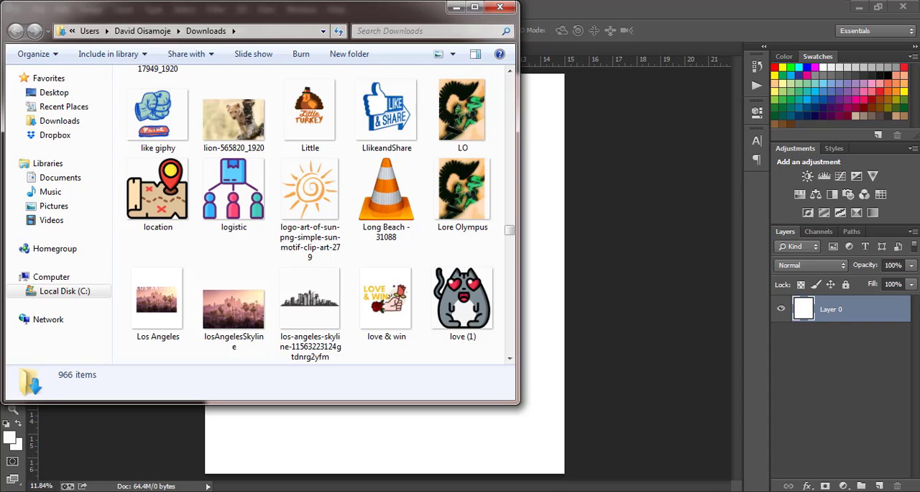
left_click(310, 302)
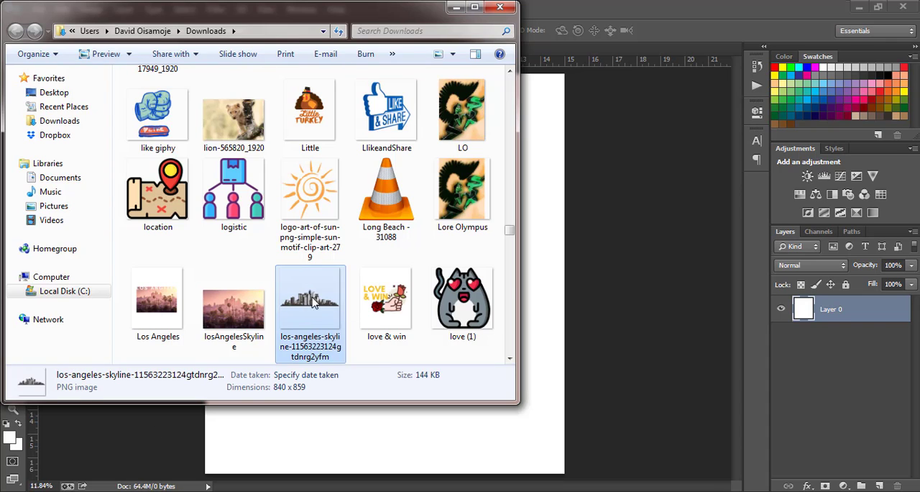
left_click_drag(311, 303, 549, 291)
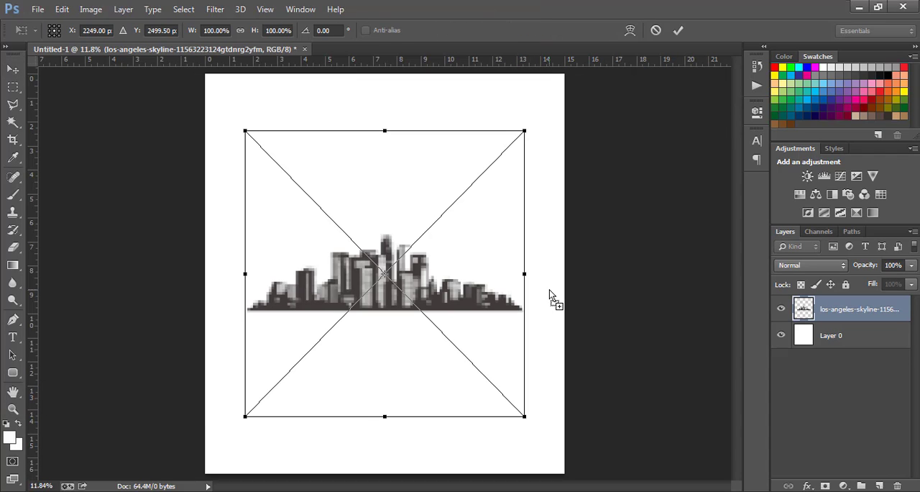
Step: Move the placed skyline to the upper part of the canvas and scale it proportionally to about 120%
left_click_drag(449, 295, 448, 209)
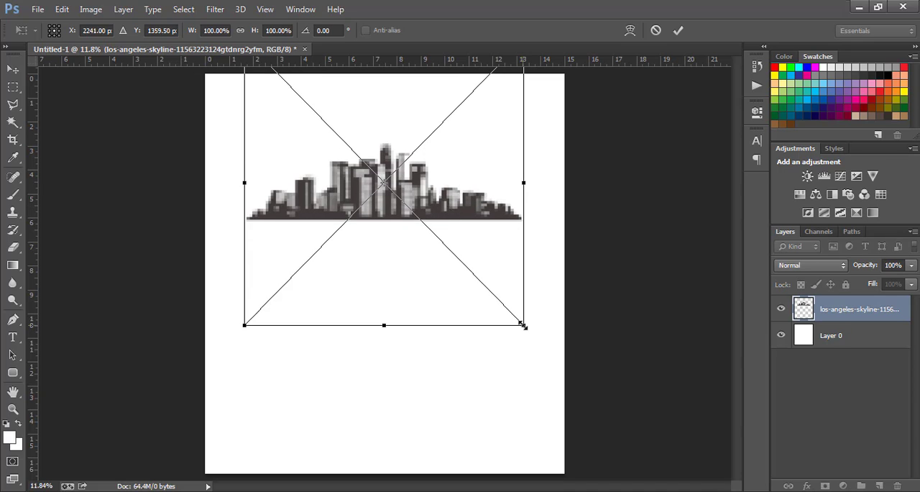
left_click_drag(522, 325, 554, 353)
key("Return")
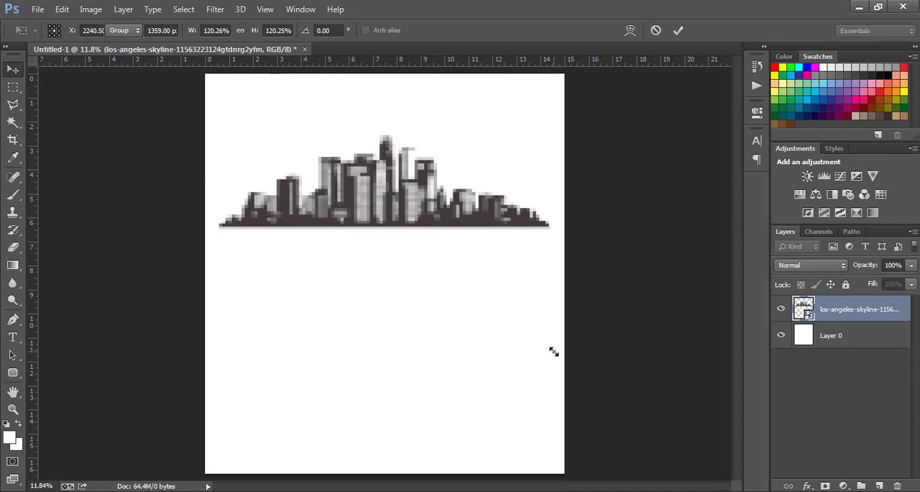
Step: Nudge the skyline slightly upward and align its horizontal center with Layer 0
left_click_drag(394, 198, 397, 188)
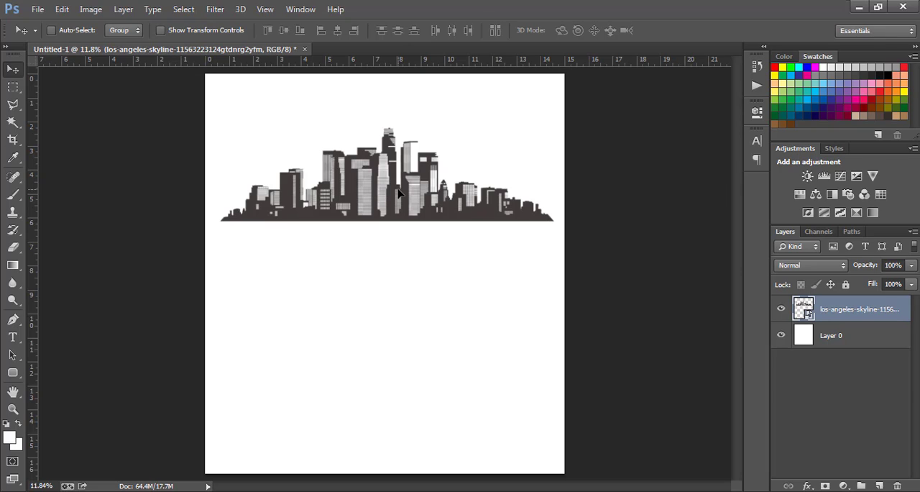
left_click_drag(397, 193, 394, 194)
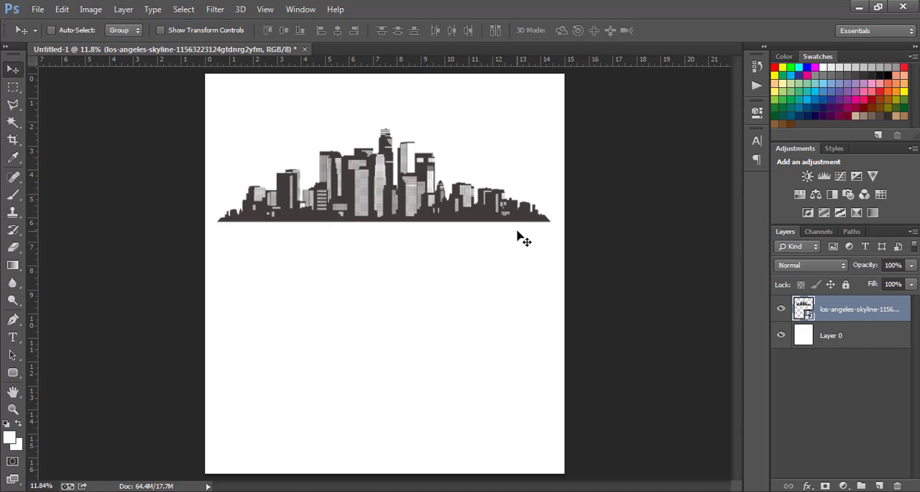
left_click(847, 338, "shift")
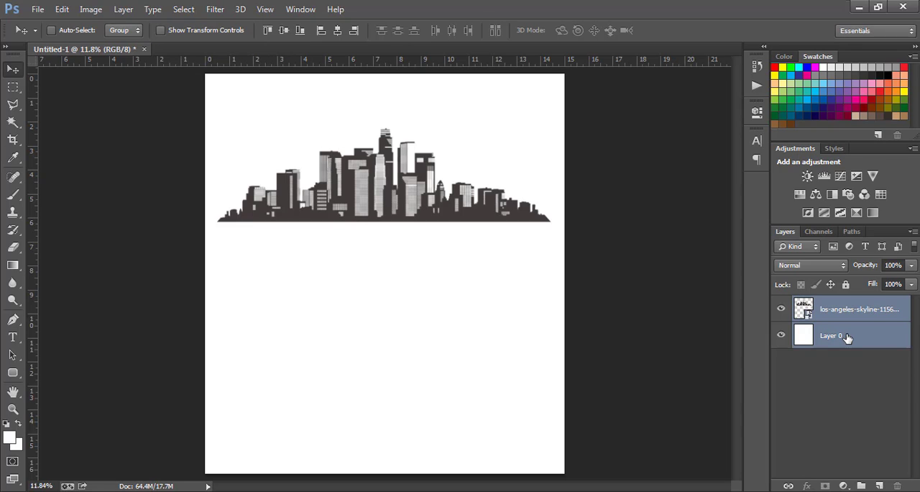
left_click(338, 33)
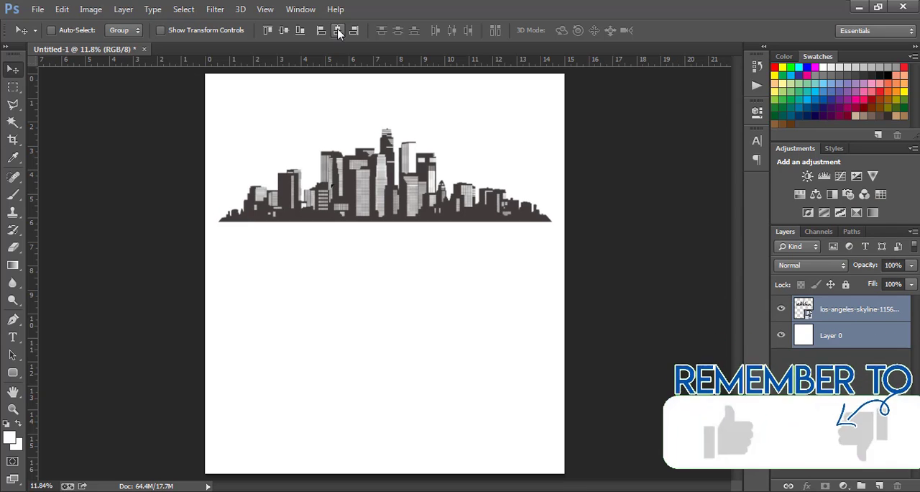
Step: Duplicate the skyline layer and place the copy directly below the original
left_click(842, 308)
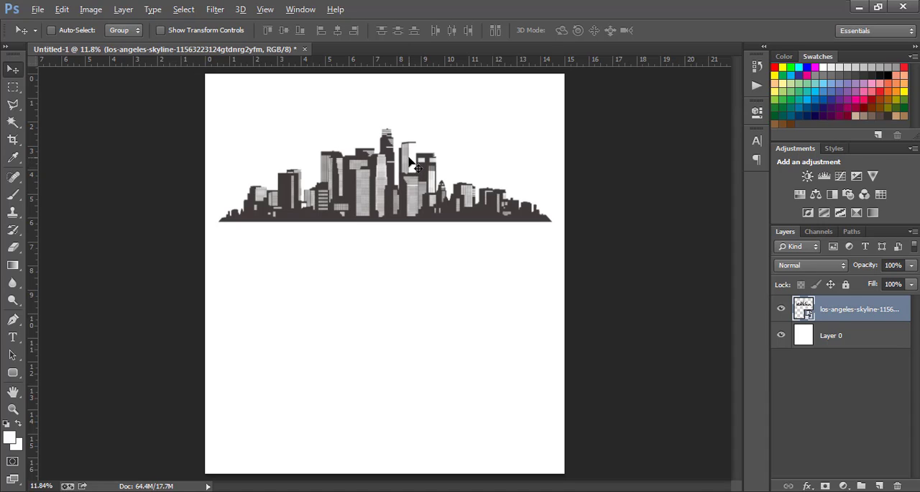
key("alt")
key("alt")
left_click_drag(410, 162, 410, 271, "alt")
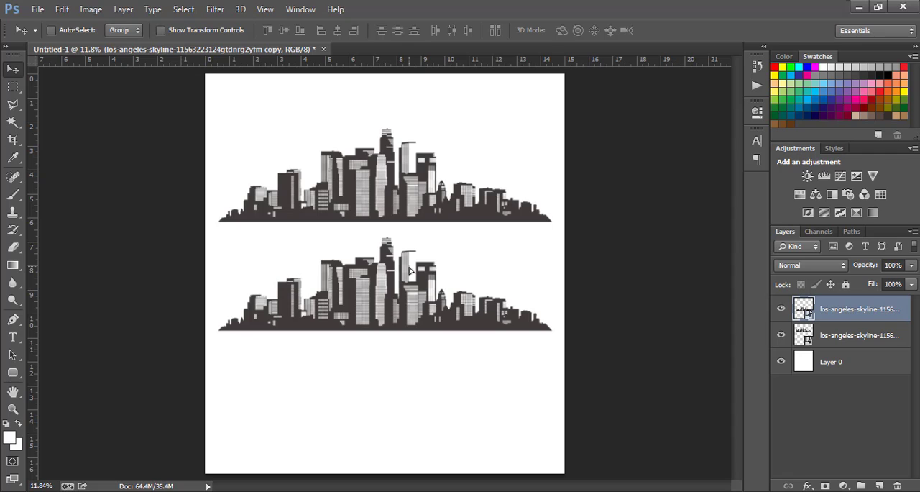
Step: Flip the skyline copy horizontally and rotate it 180° so it mirrors the original upside down
key("ctrl+t")
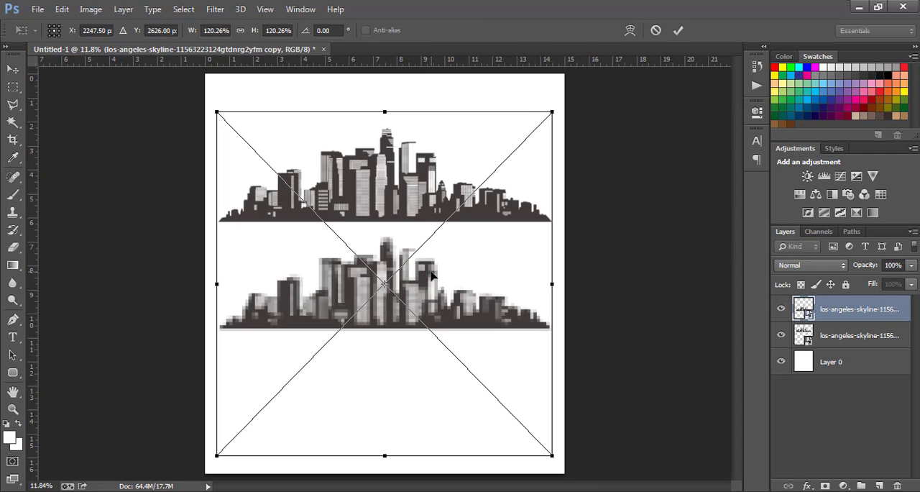
right_click(432, 274)
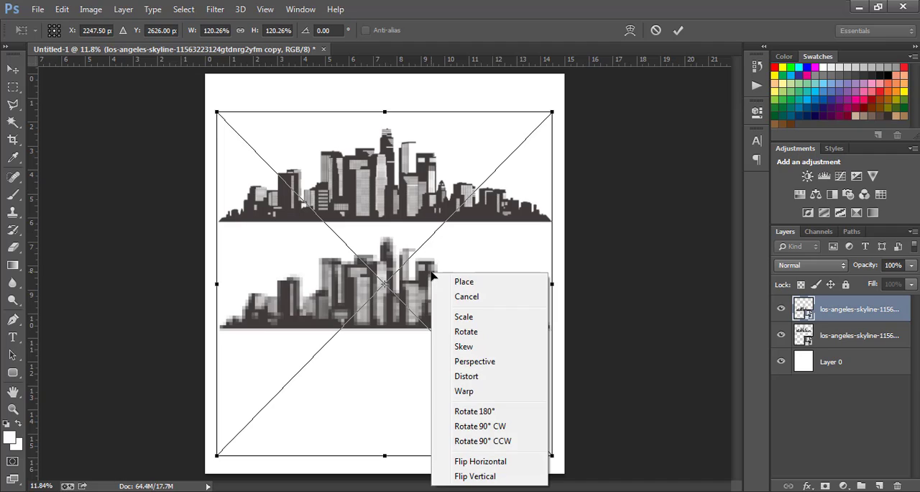
left_click(471, 463)
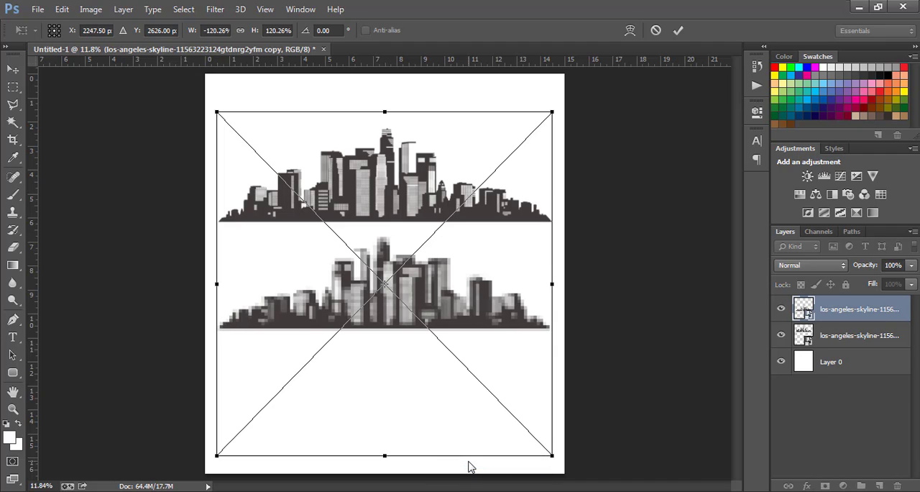
right_click(468, 284)
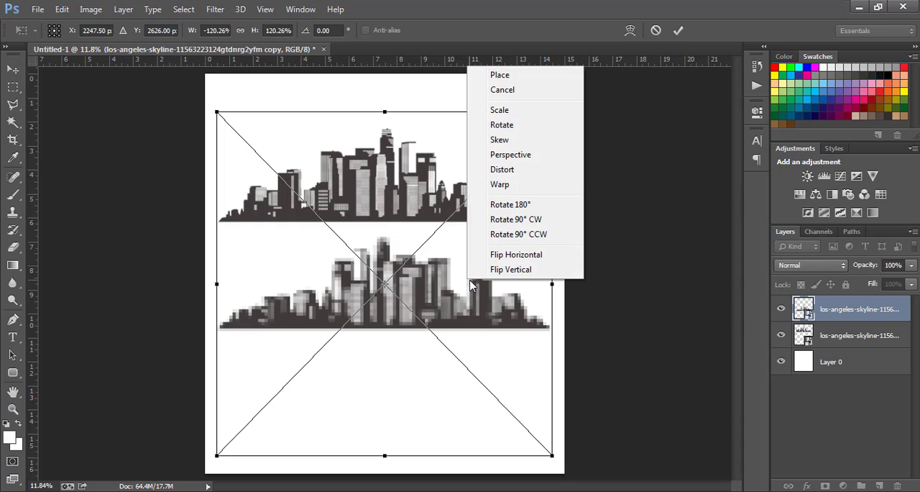
left_click(506, 205)
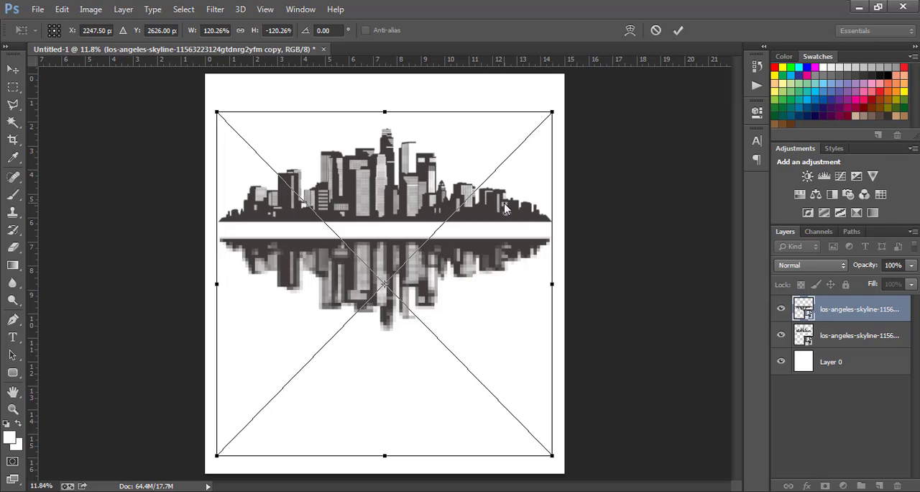
key("Return")
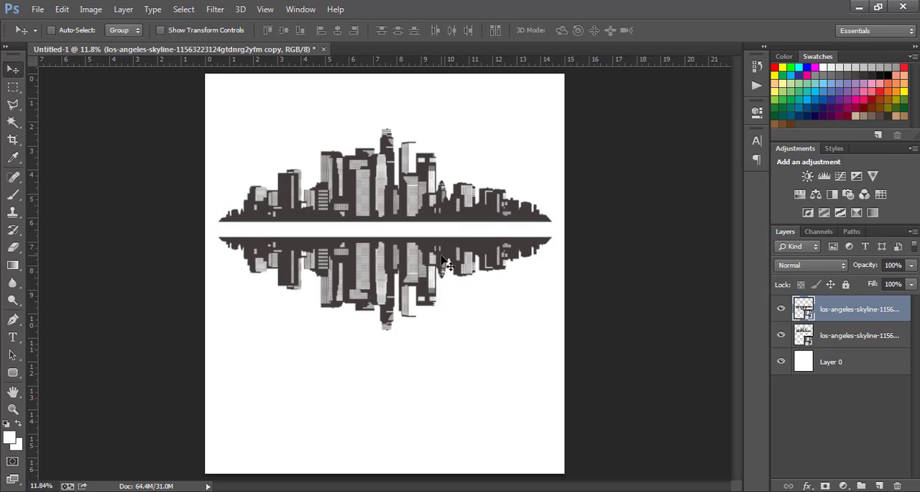
Step: Move the mirrored skyline copy further down to leave a gap below the original, and check it by toggling its visibility
left_click_drag(445, 270, 443, 301)
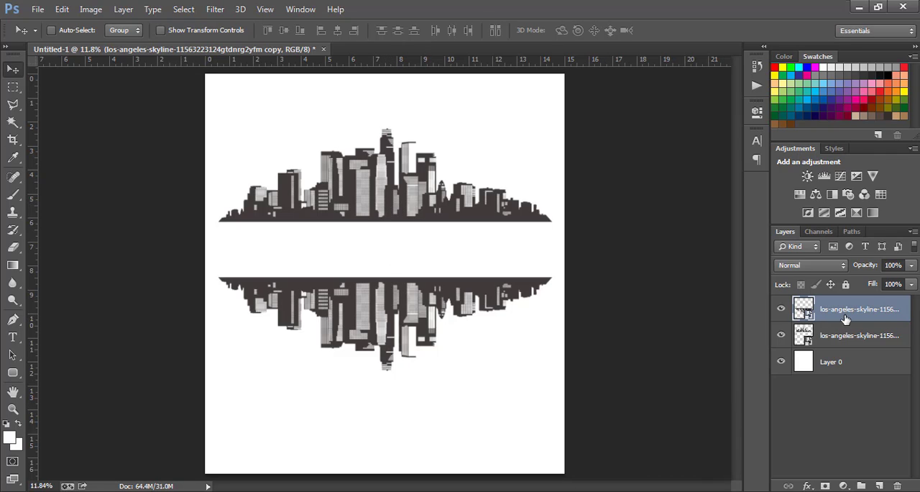
left_click(782, 309)
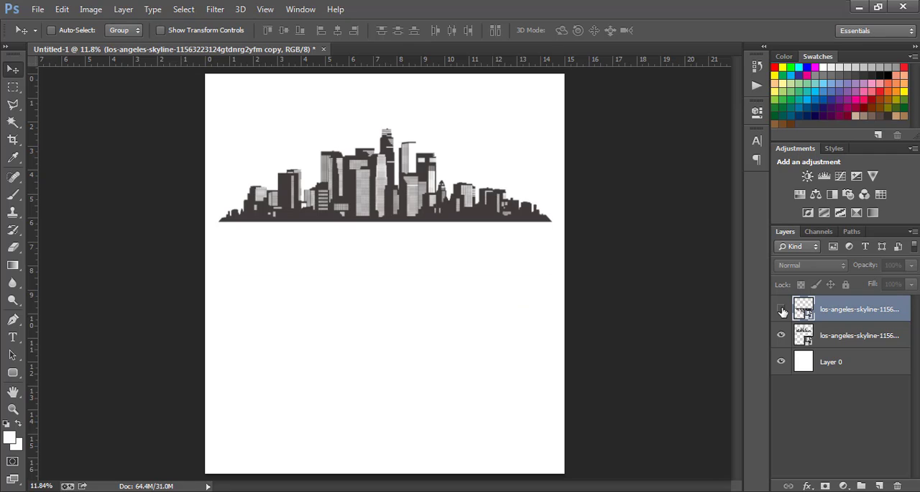
left_click(781, 309)
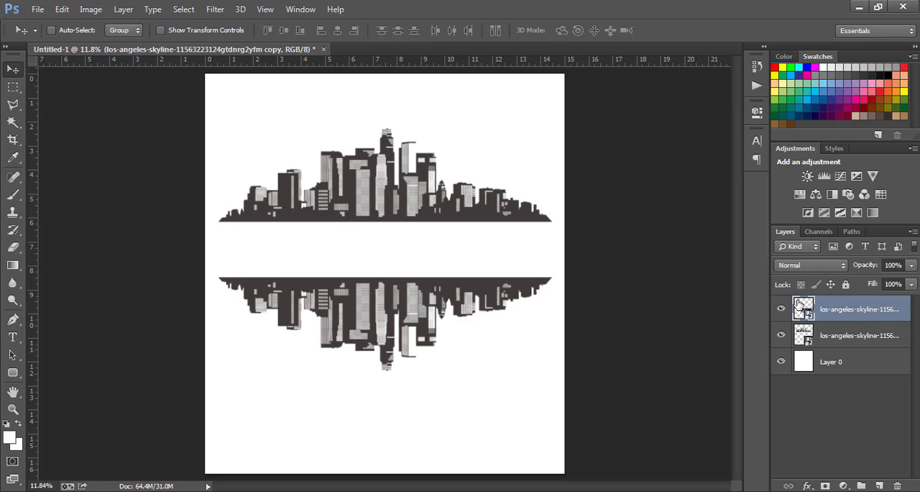
Step: Lower the mirrored skyline's opacity to 75% and move it further down to widen the gap between the skylines
left_click(865, 266)
left_click_drag(865, 266, 854, 267)
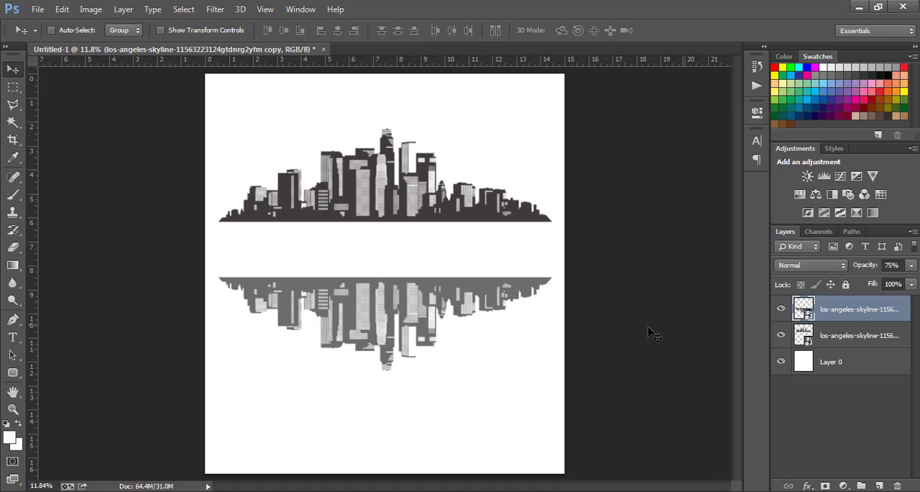
left_click_drag(467, 306, 461, 249)
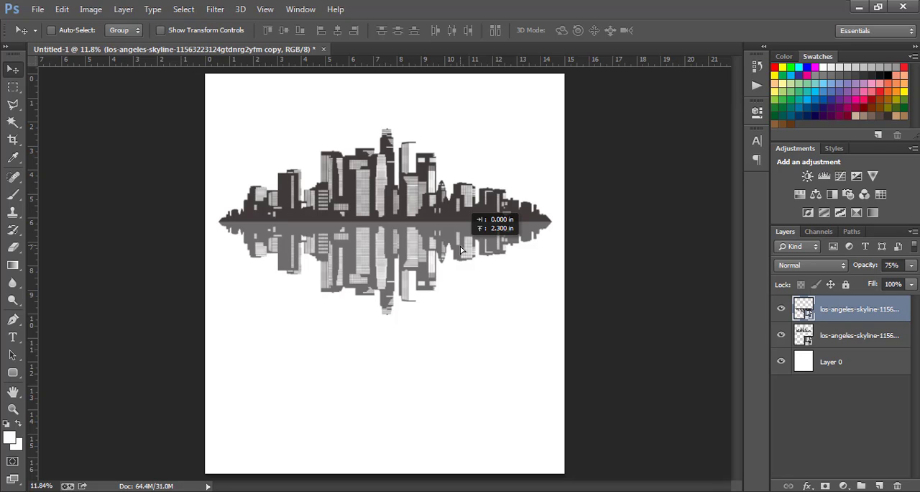
left_click_drag(461, 249, 463, 322)
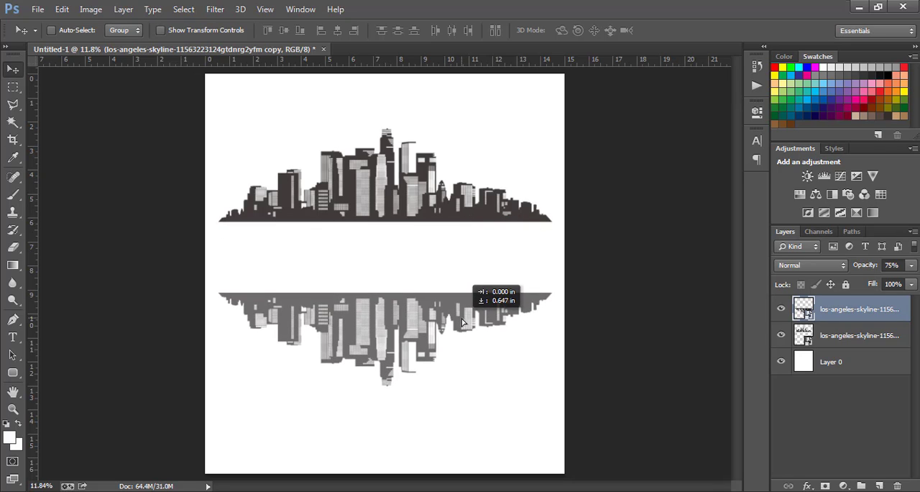
Step: Add the text CALIFORNIA in the gap between the two skylines
left_click(11, 345)
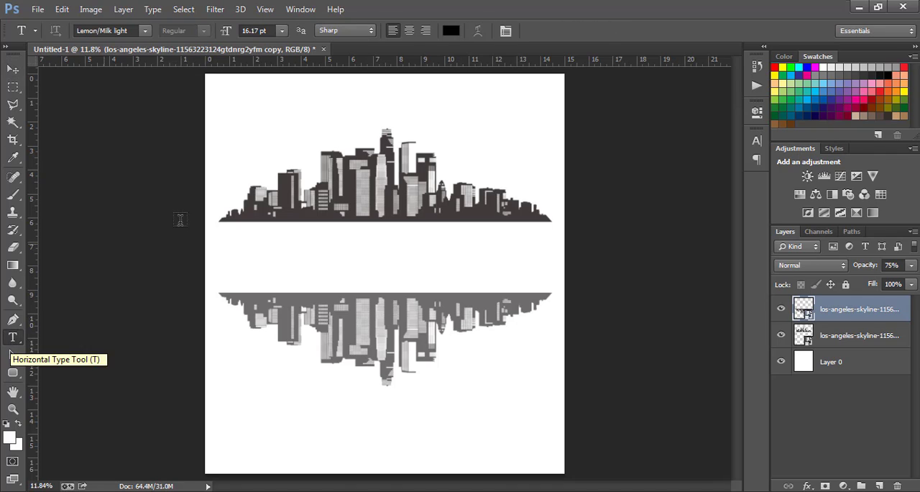
left_click(227, 256)
type("HTTPS://PIXABAY.COM/VIDEOS/DANCE-CELEBRATE-FUN-CELEBRATION-32938/")
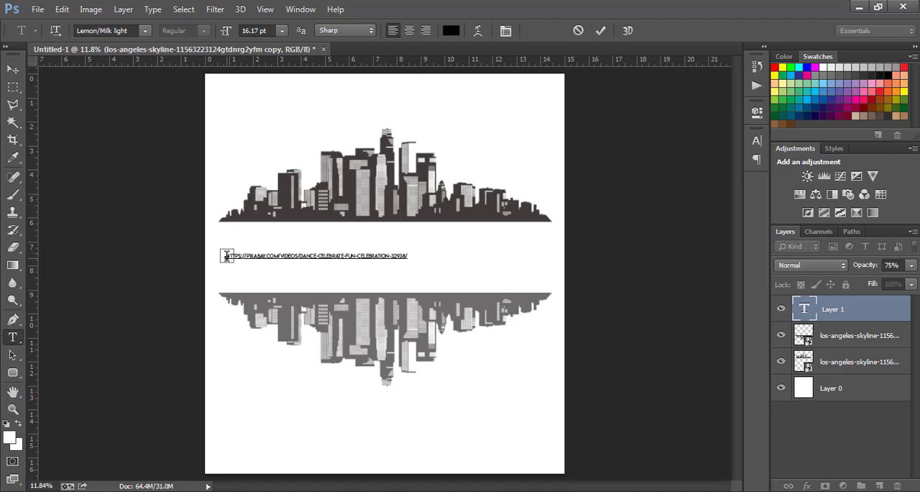
key("ctrl+a")
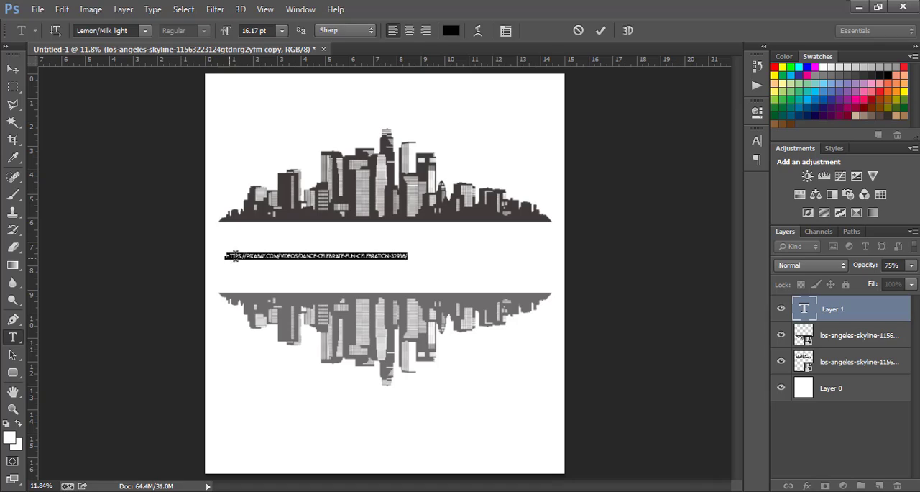
key("BackSpace")
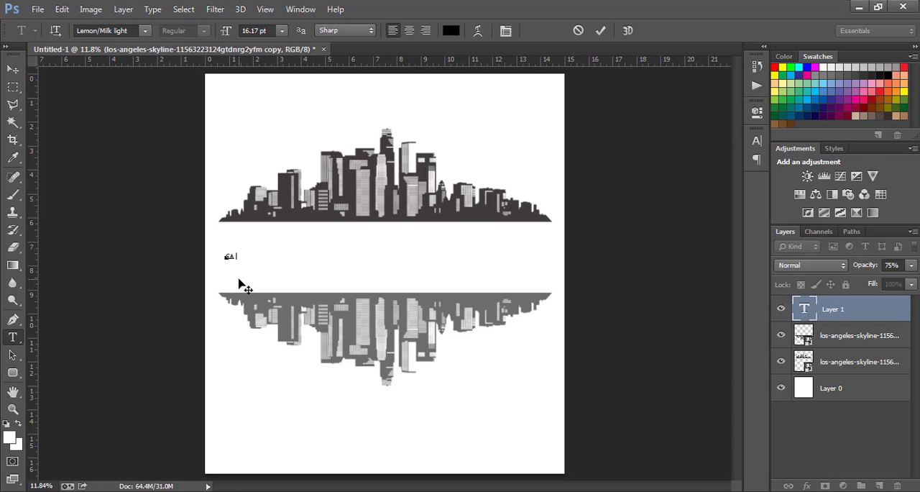
type("LIFORNIA")
left_click(13, 69)
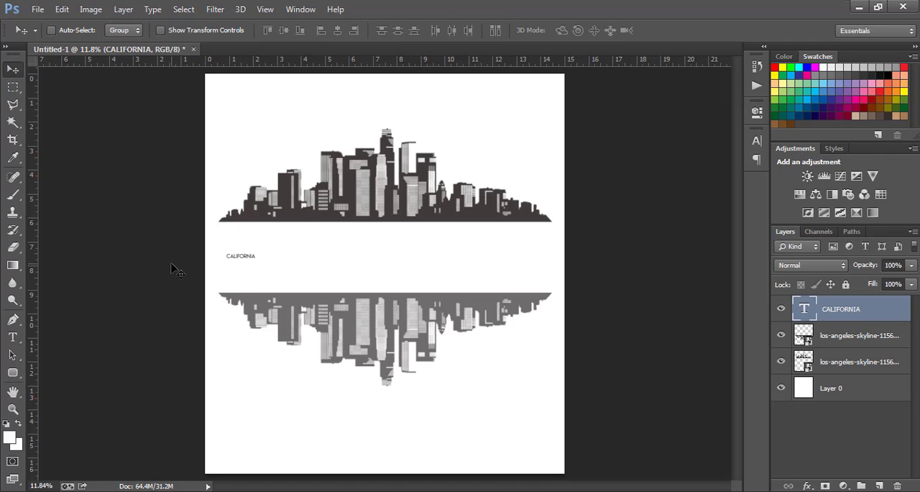
Step: Scale the CALIFORNIA text up proportionally to about 1049% and position it across the gap between the skylines
key("ctrl+t")
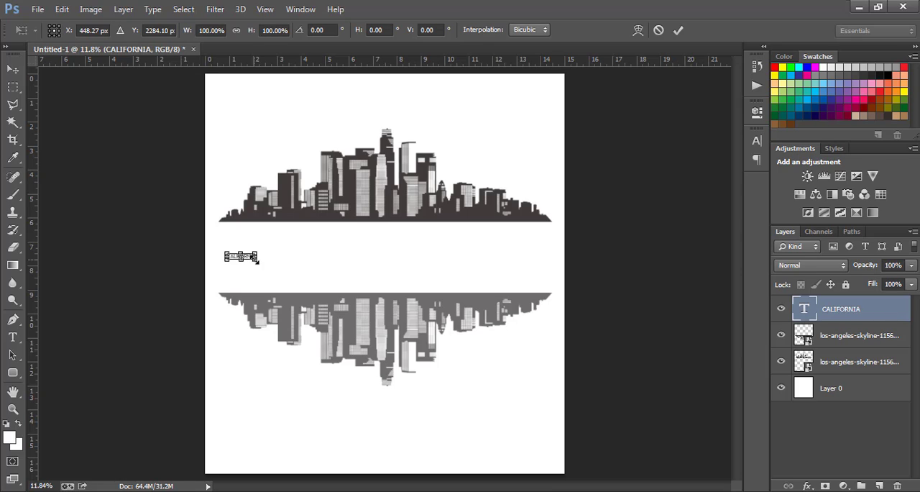
left_click_drag(257, 260, 382, 312)
left_click_drag(336, 256, 467, 258)
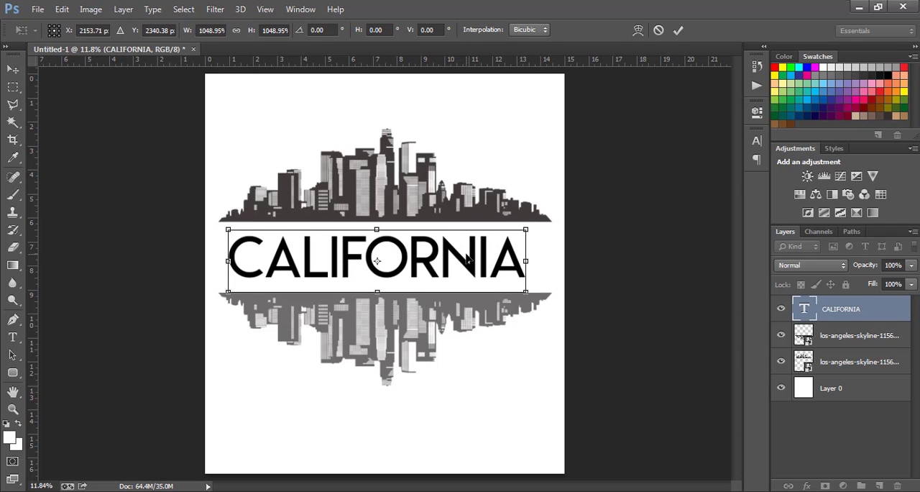
key("Return")
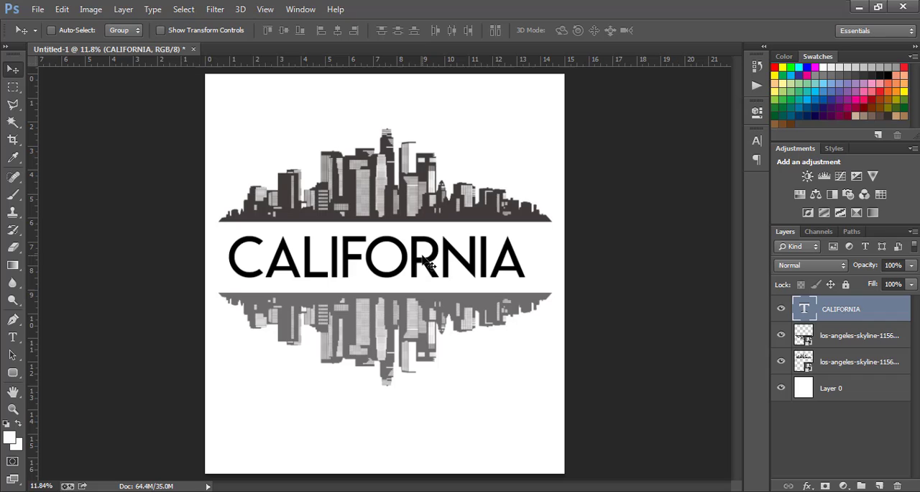
Step: Try the Most Wazted font on the CALIFORNIA text and recenter it between the skylines
left_click(12, 338)
left_click(335, 264)
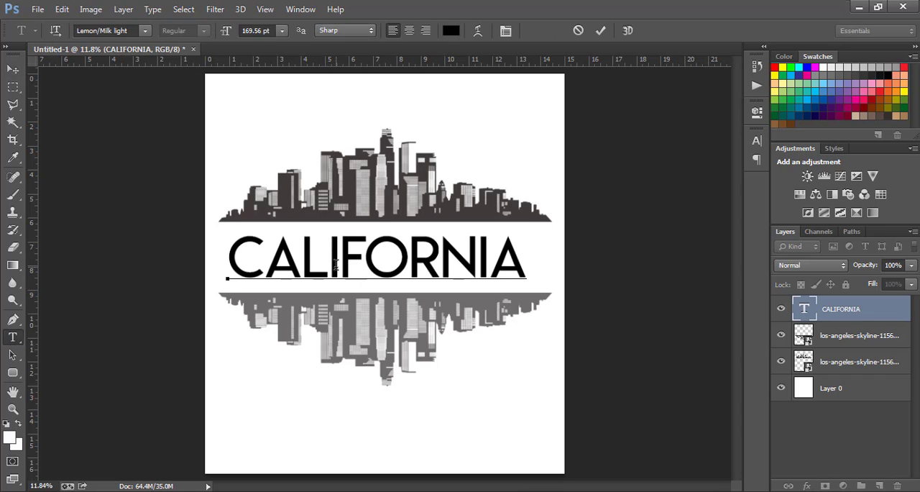
key("ctrl+a")
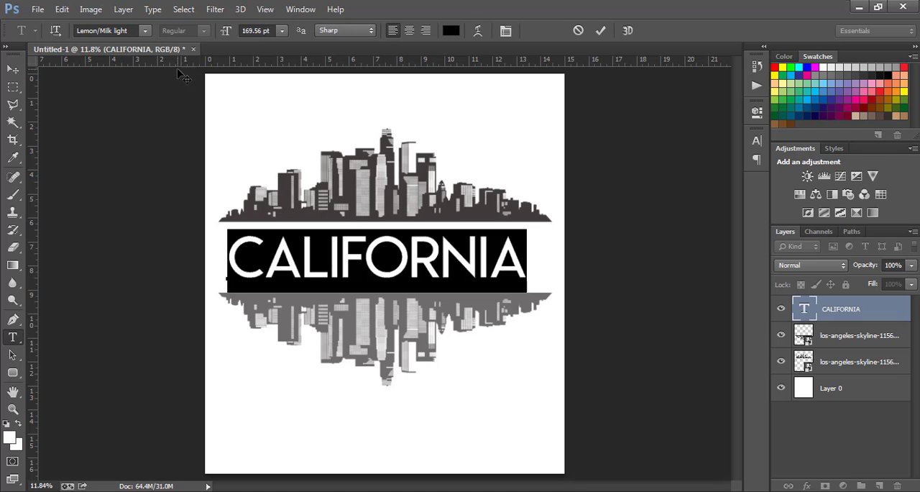
left_click(145, 30)
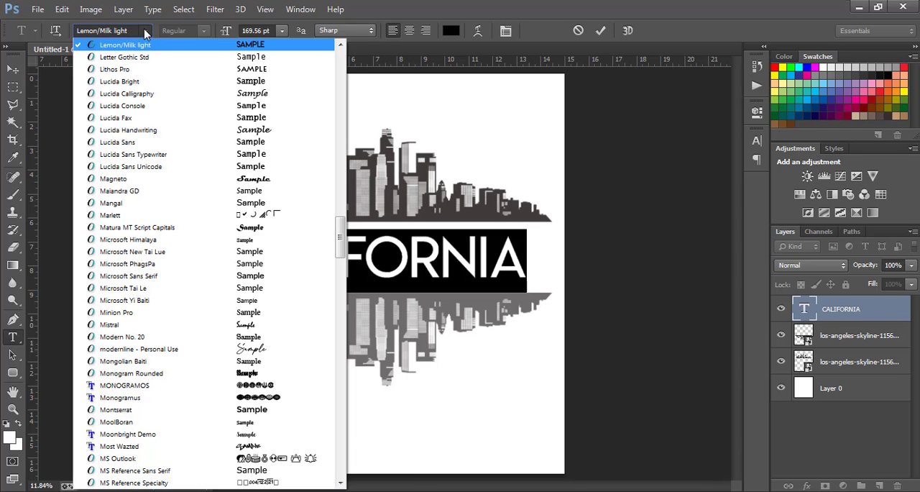
left_click(244, 447)
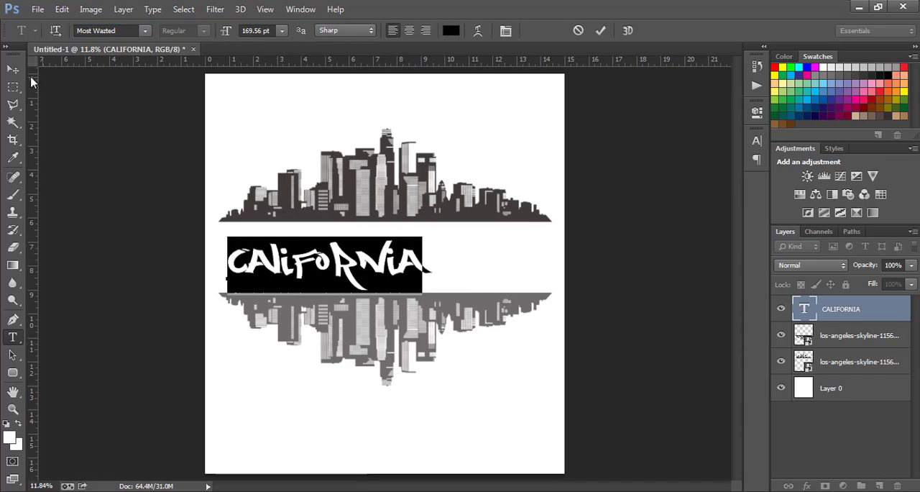
left_click(13, 69)
mouse_move(376, 264)
left_mouse_down()
mouse_move(427, 263)
mouse_move(383, 266)
left_mouse_up()
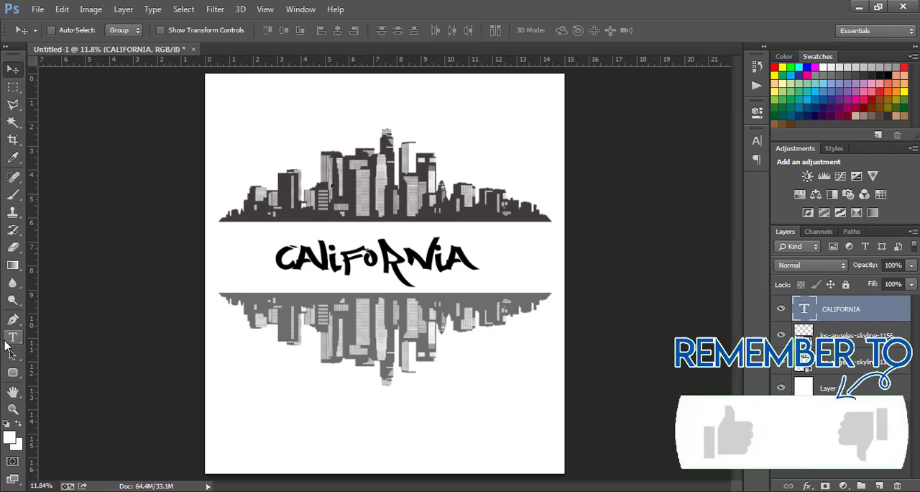
Step: Set the CALIFORNIA text's font to DOCALLISME ON STREET and center it in the gap between the skylines
left_click(13, 337)
left_click(367, 259)
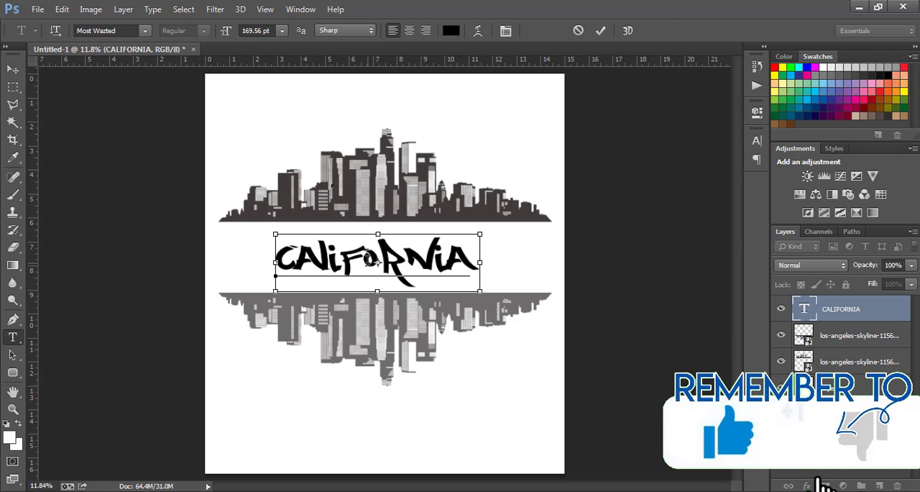
key("ctrl+a")
left_click(143, 30)
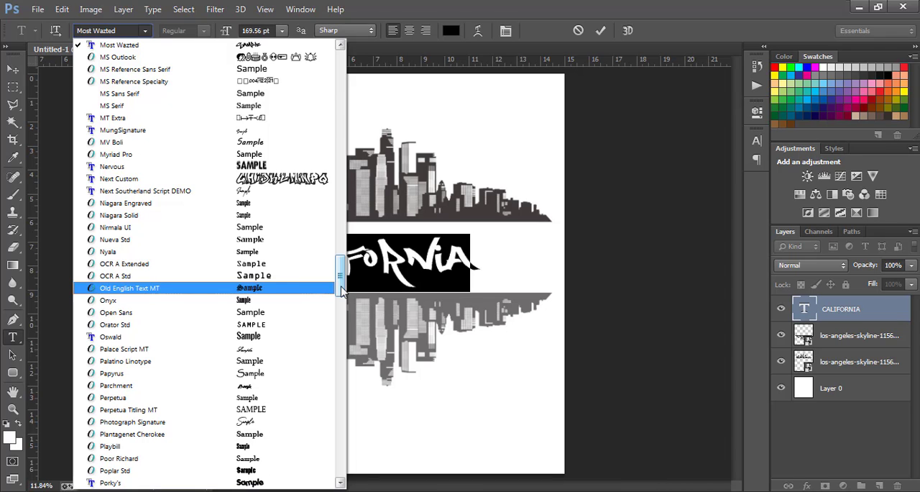
left_click_drag(342, 289, 341, 159)
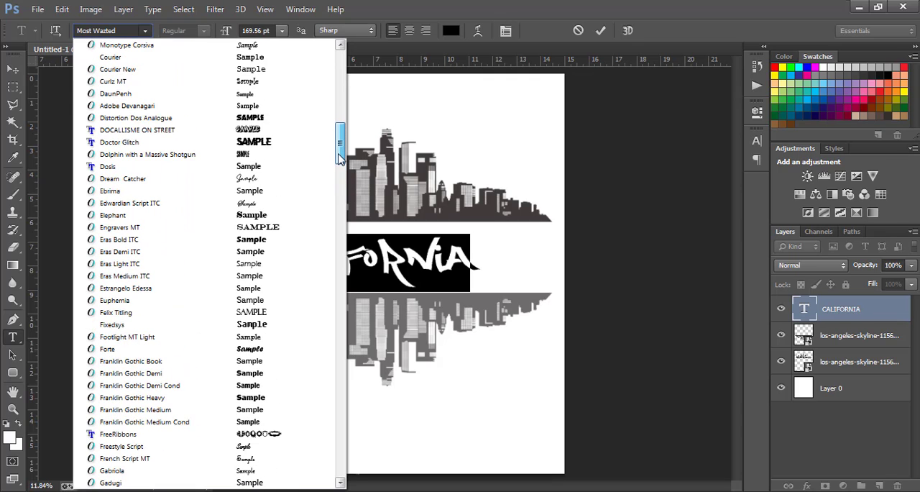
left_click(257, 130)
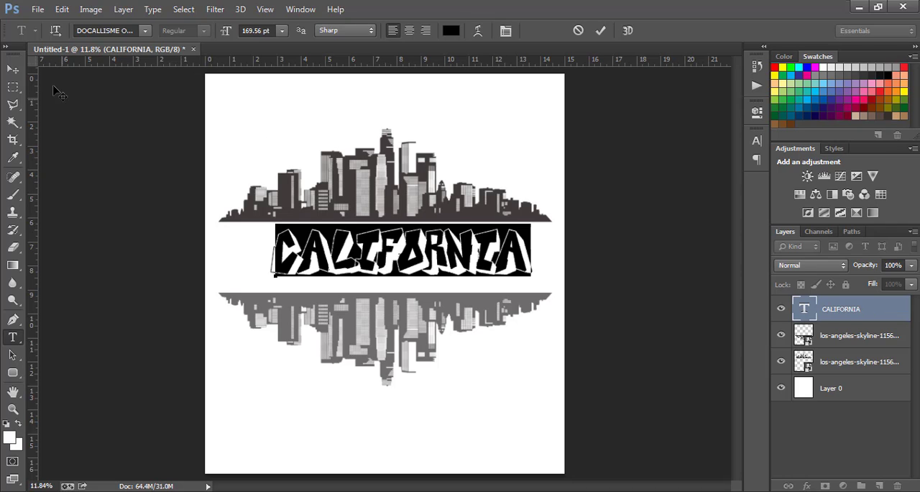
left_click(12, 69)
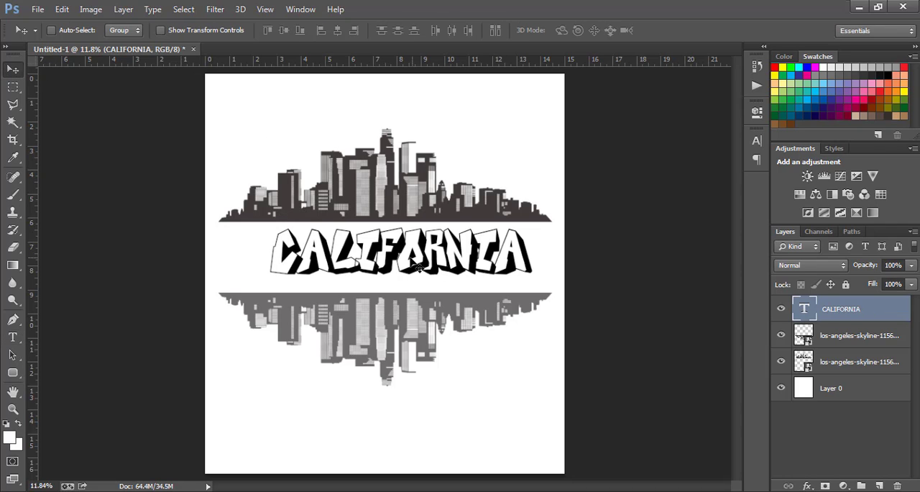
mouse_move(411, 259)
left_mouse_down()
mouse_move(386, 266)
mouse_move(395, 265)
left_mouse_up()
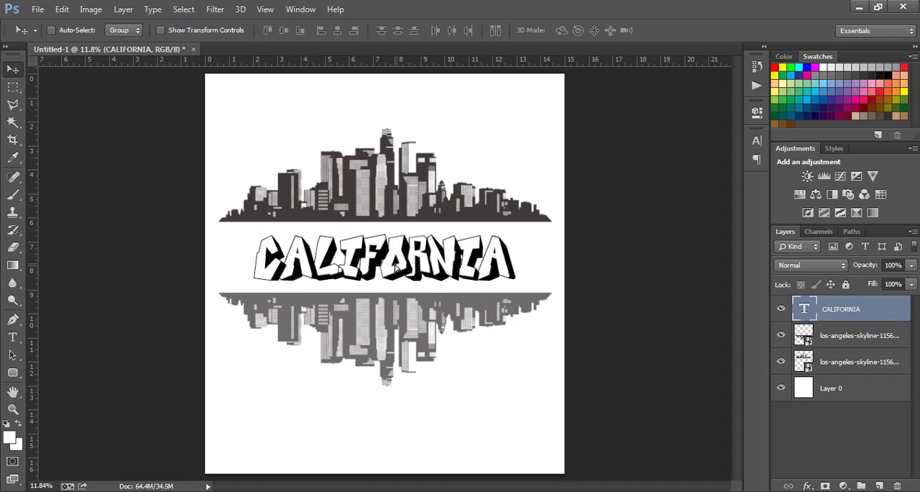
Step: Enlarge the CALIFORNIA text to about the skyline's full width and move it down onto the mirrored skyline's upper edge
key("ctrl+t")
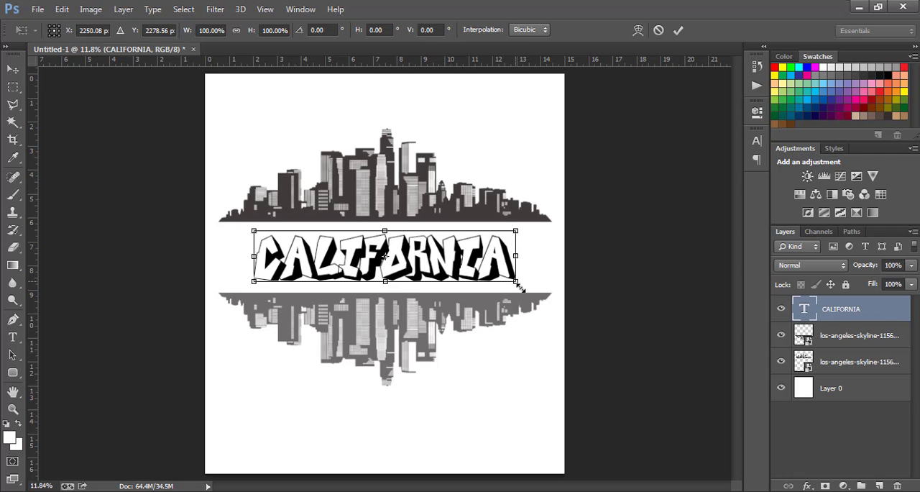
left_click_drag(518, 284, 551, 303)
key("Return")
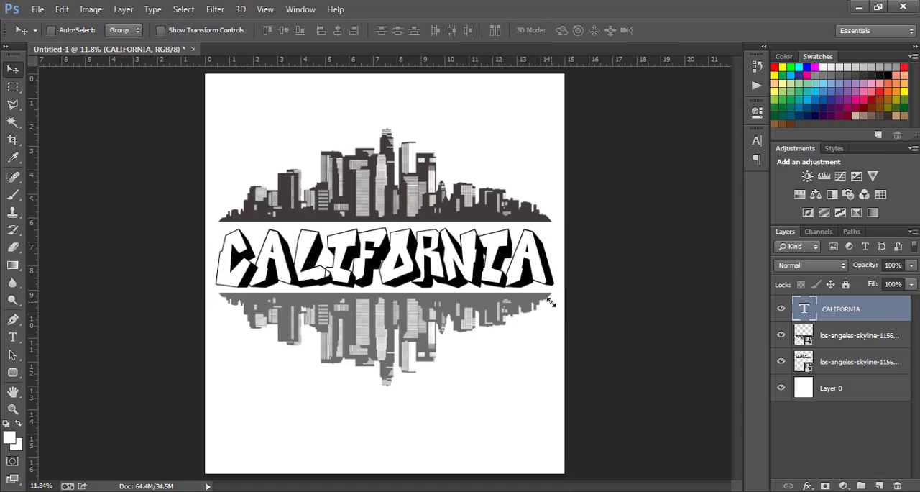
mouse_move(475, 248)
left_mouse_down()
mouse_move(468, 244)
mouse_move(467, 253)
left_mouse_up()
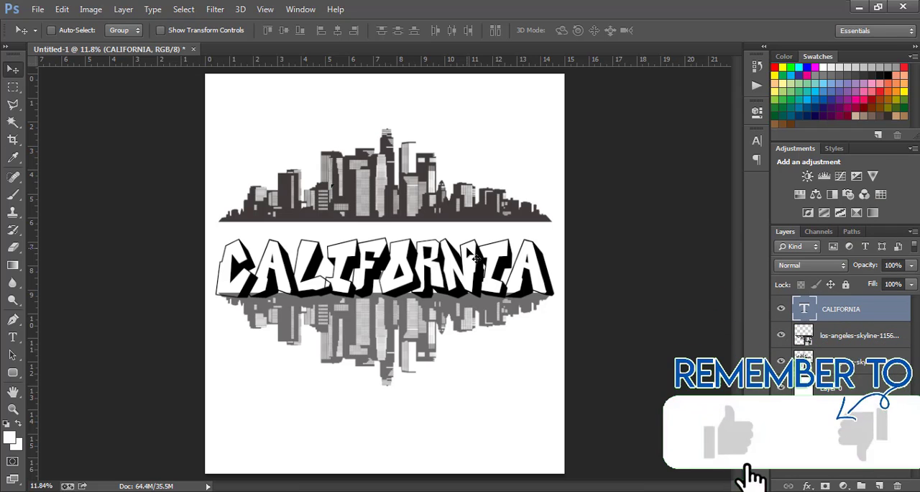
Step: Move the original skyline down until its base sits behind the tops of the letters, and hide the white Layer 0
left_click(856, 362)
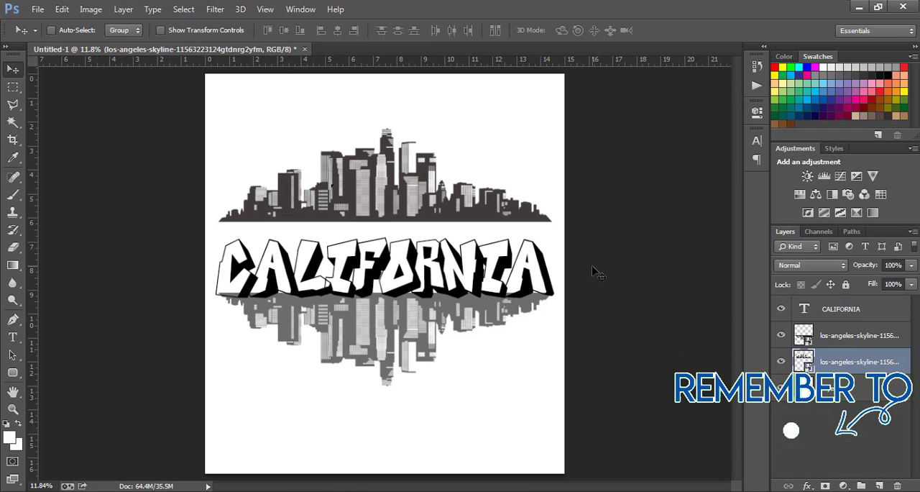
left_click_drag(411, 180, 411, 208)
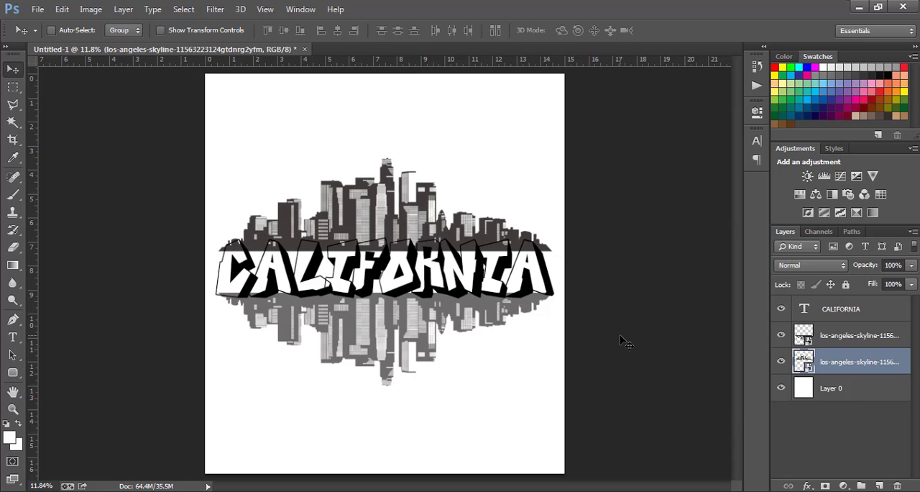
left_click(781, 389)
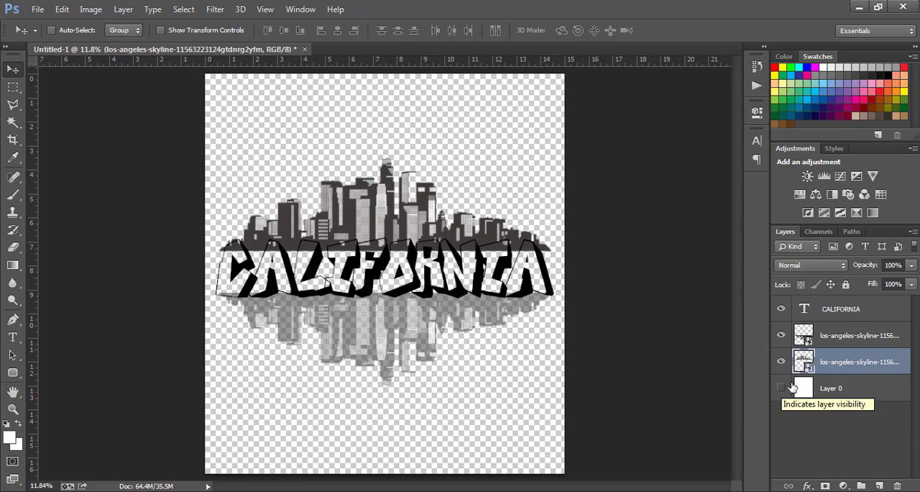
Step: Add a Color Overlay to the CALIFORNIA text layer and try a bright lime green as its color
double_click(908, 309)
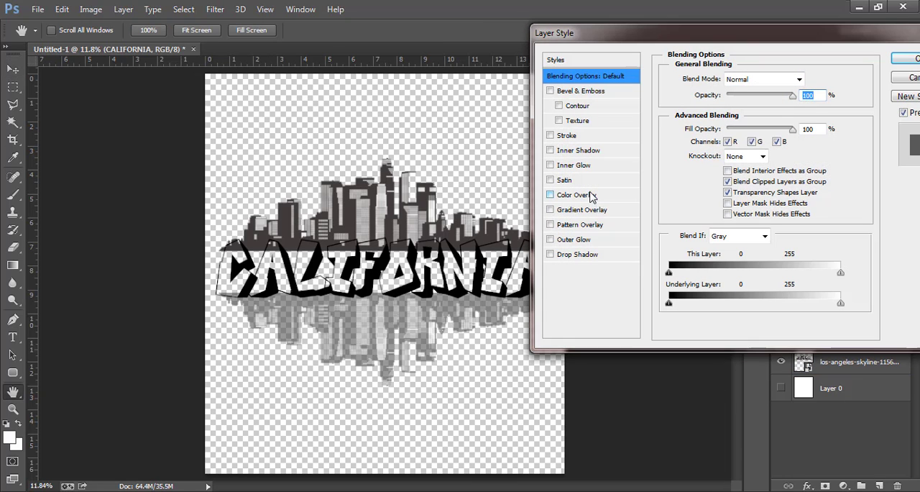
left_click(568, 194)
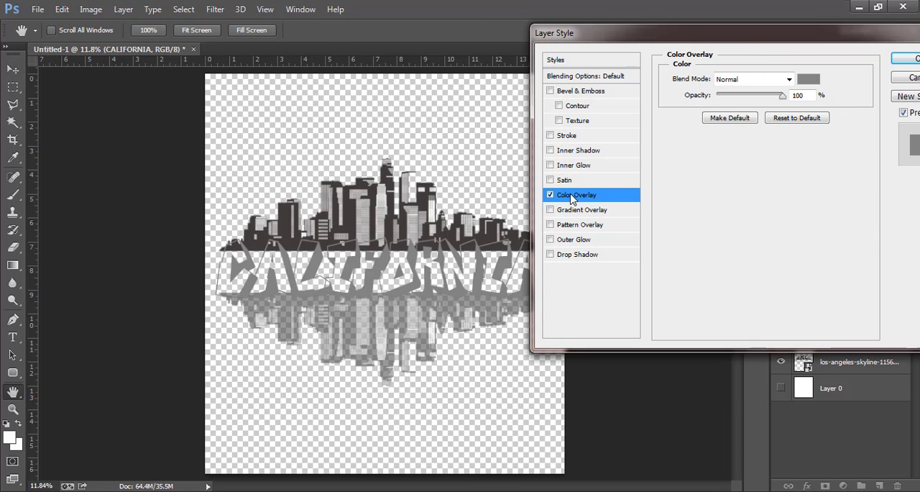
left_click(808, 80)
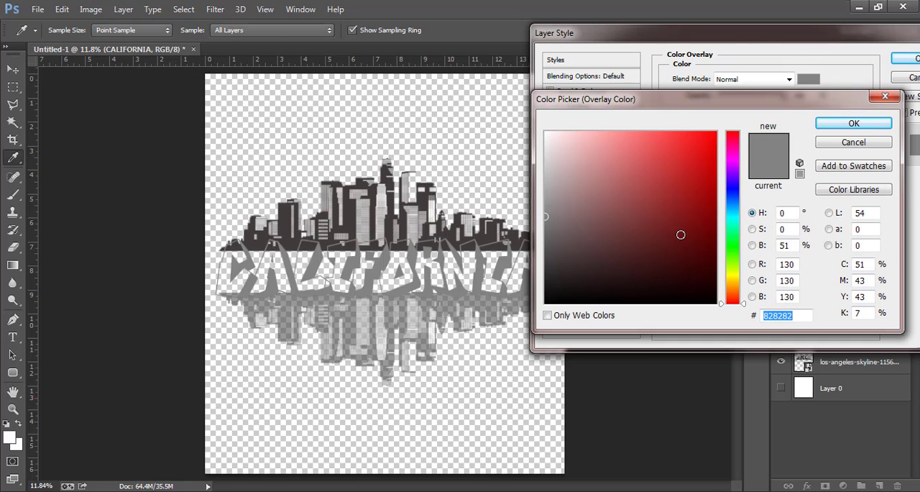
left_click(735, 268)
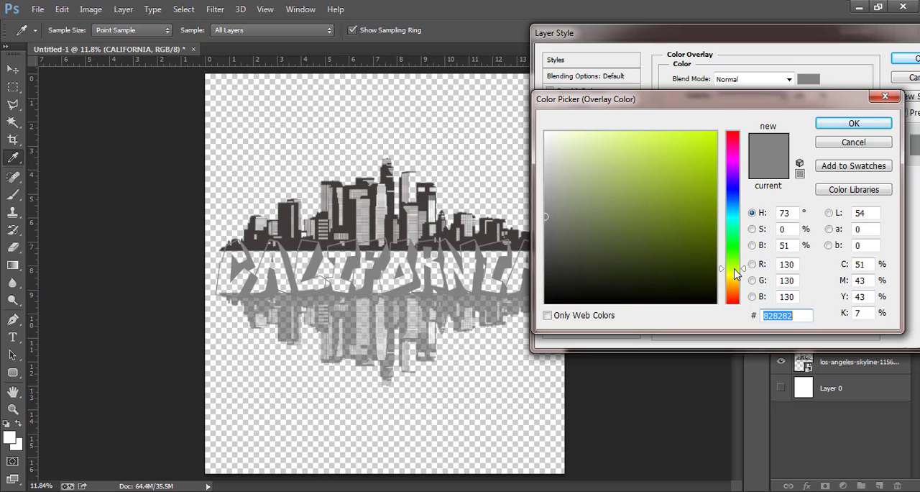
left_click(673, 250)
left_click(695, 184)
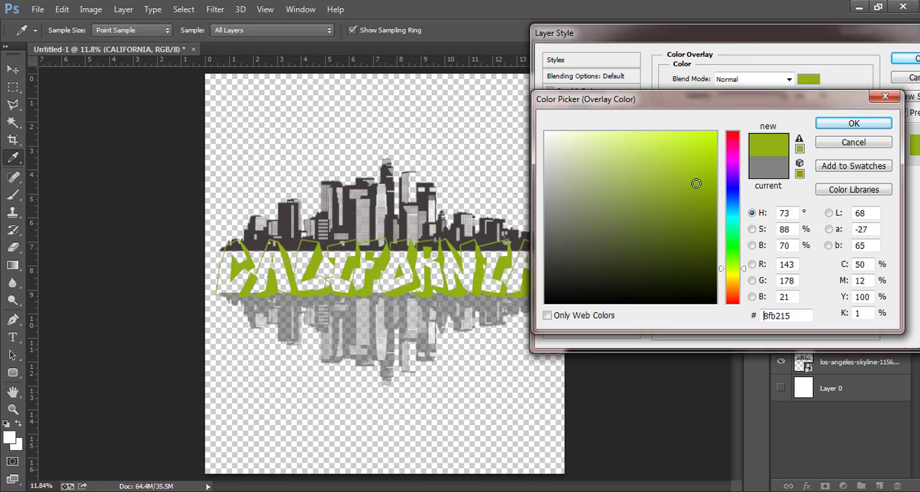
left_click(699, 172)
left_click_drag(699, 171, 698, 161)
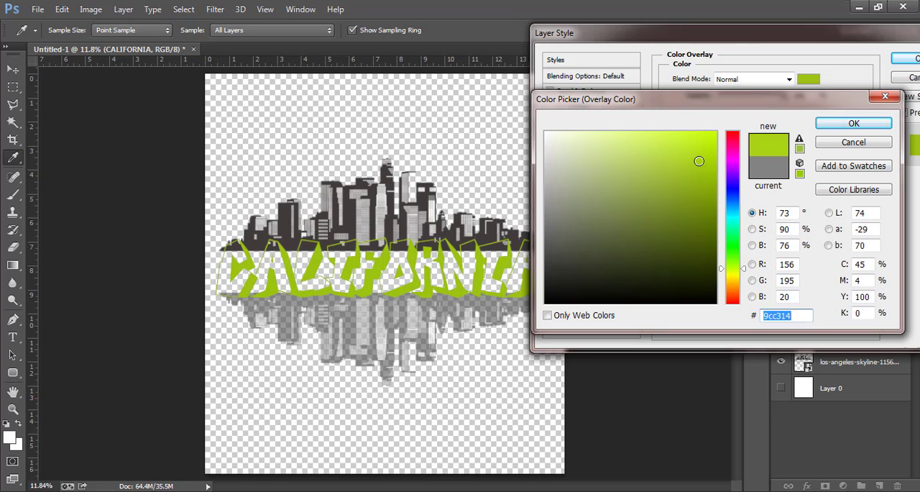
Step: Set the text's Color Overlay to blue #1689d3 and check the design briefly against the white Layer 0
left_click(731, 216)
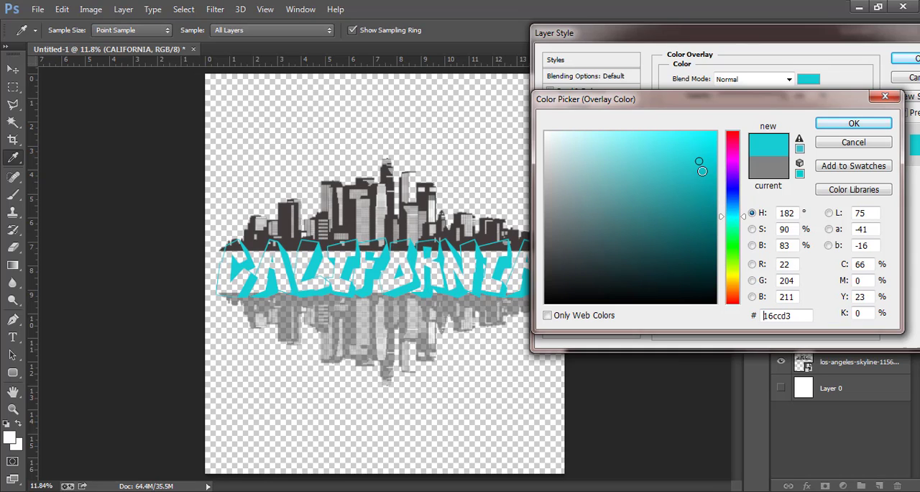
left_click(731, 192)
left_click(733, 201)
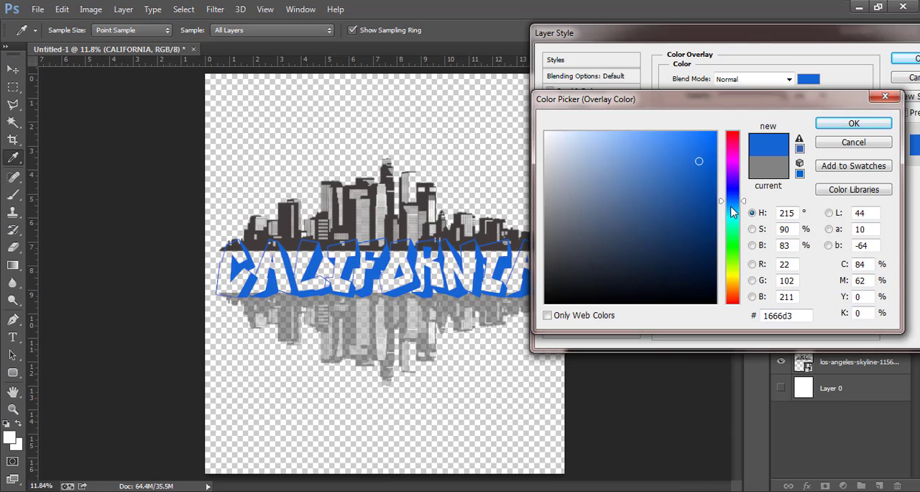
left_click(731, 207)
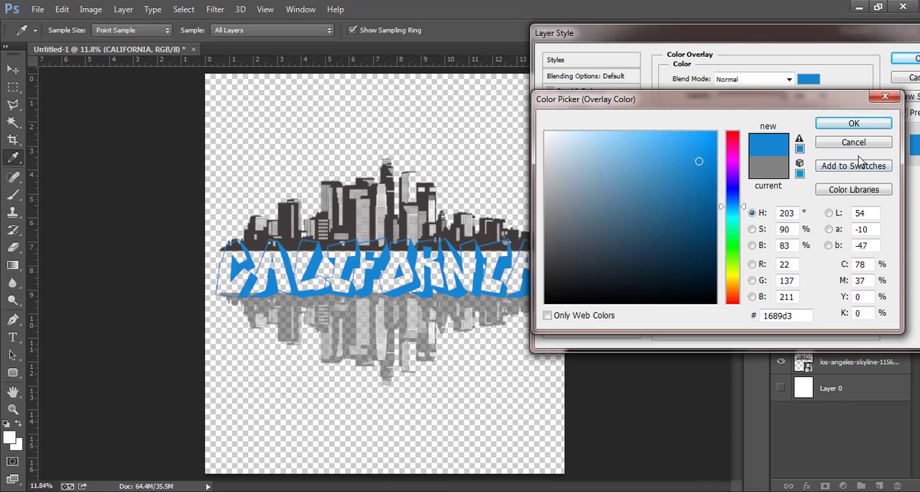
left_click(853, 125)
left_click(906, 59)
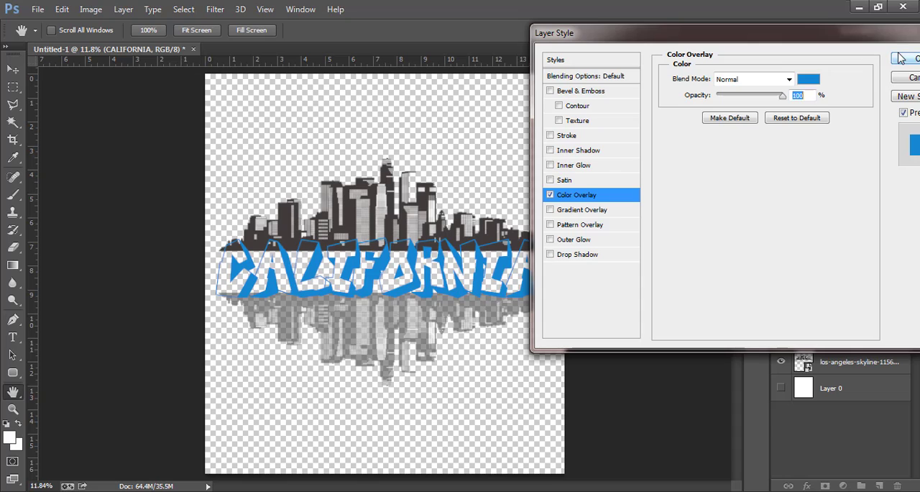
left_click(781, 413)
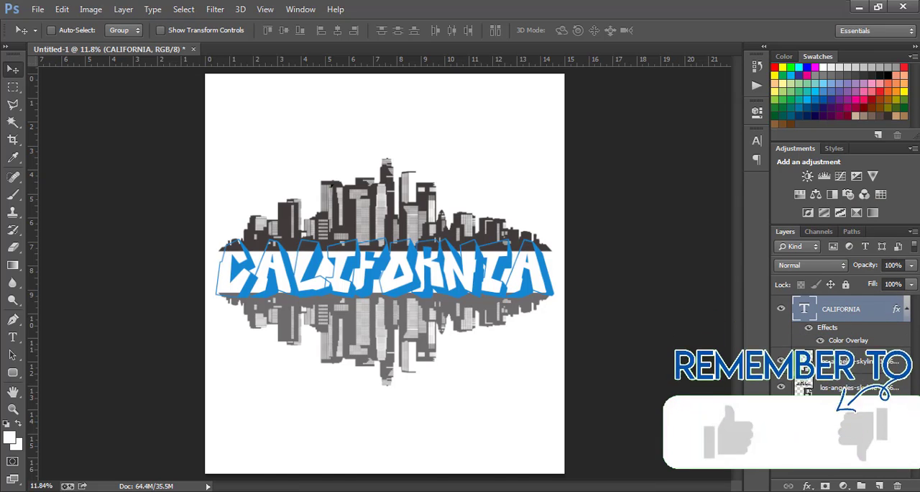
left_click(781, 414)
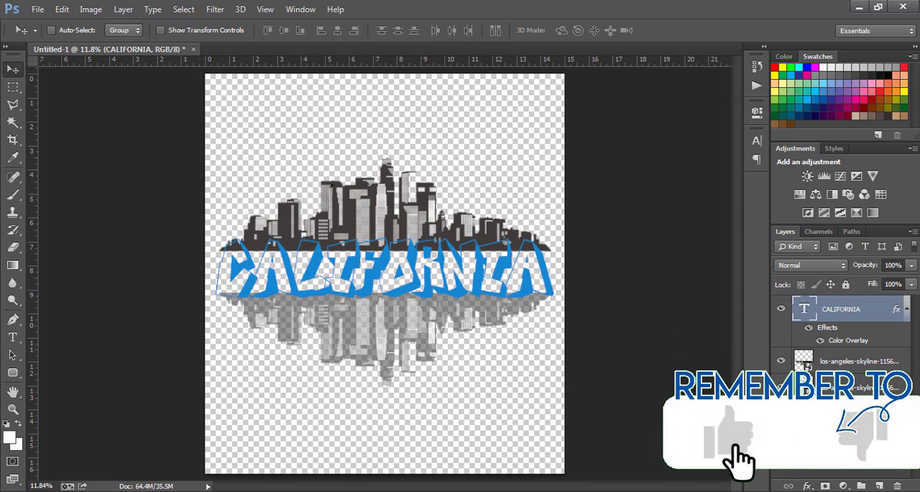
Step: Save the design as a PNG named Cali in the Pictures library, with Smallest / Slow compression and no interlacing
left_click(37, 9)
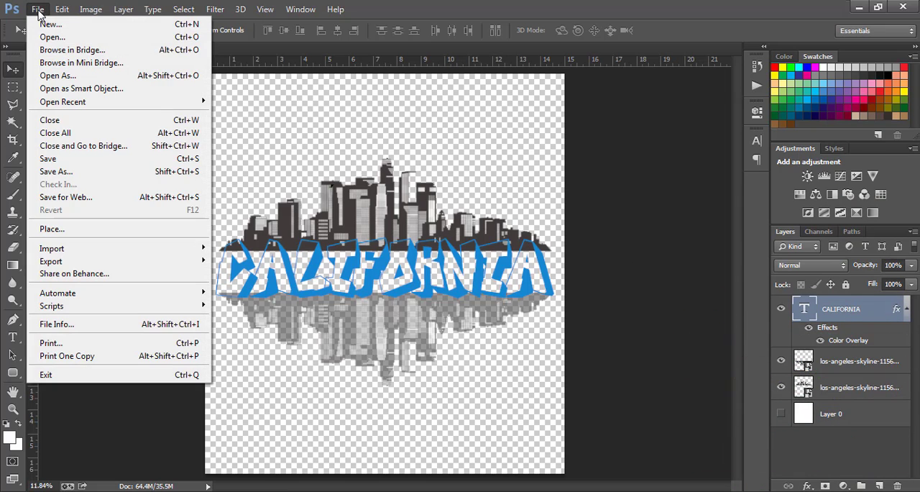
left_click(62, 171)
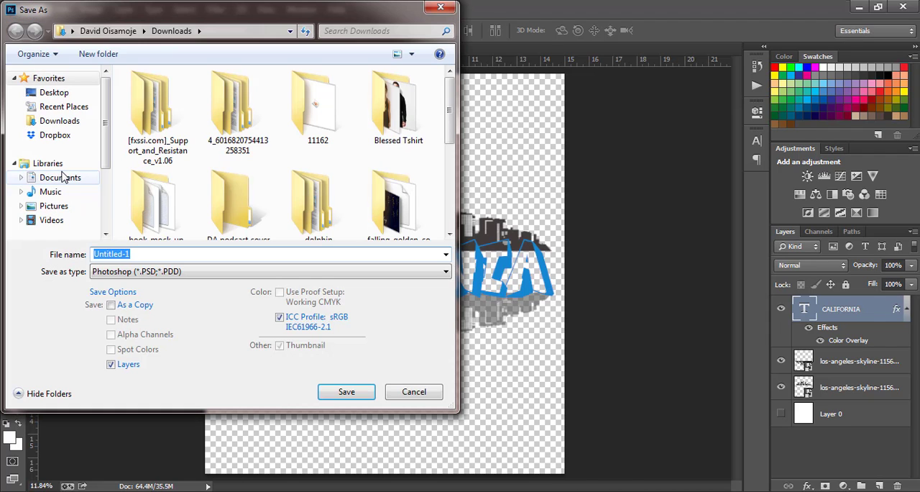
left_click(60, 206)
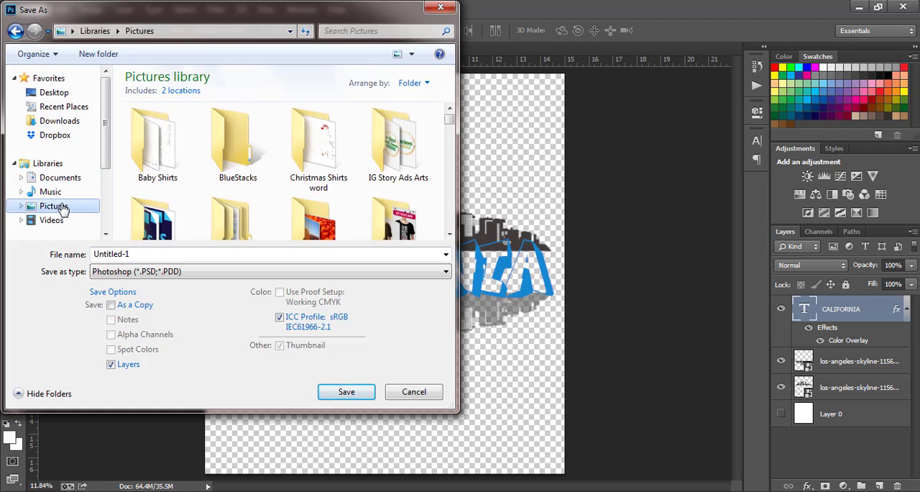
left_click(112, 253)
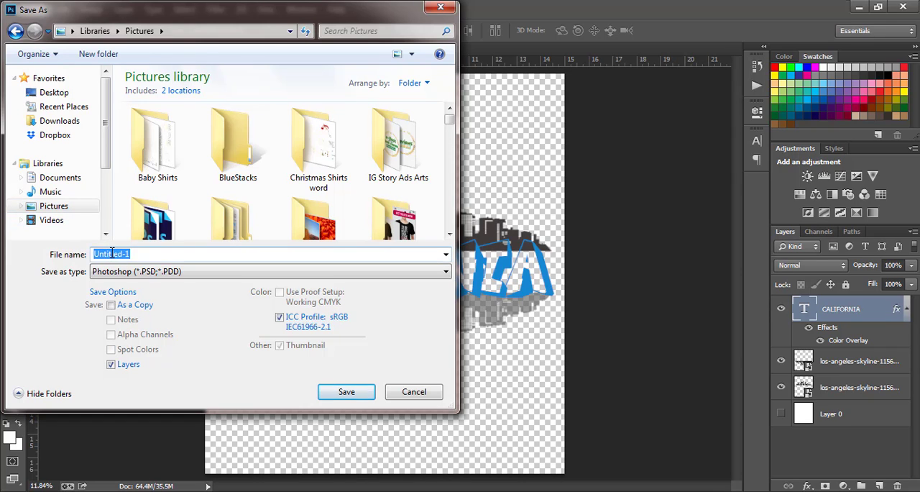
type("c")
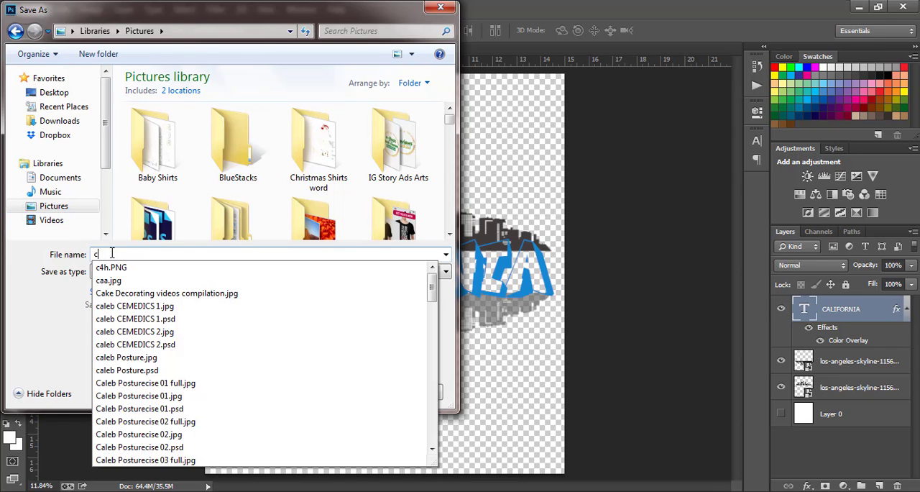
key("BackSpace")
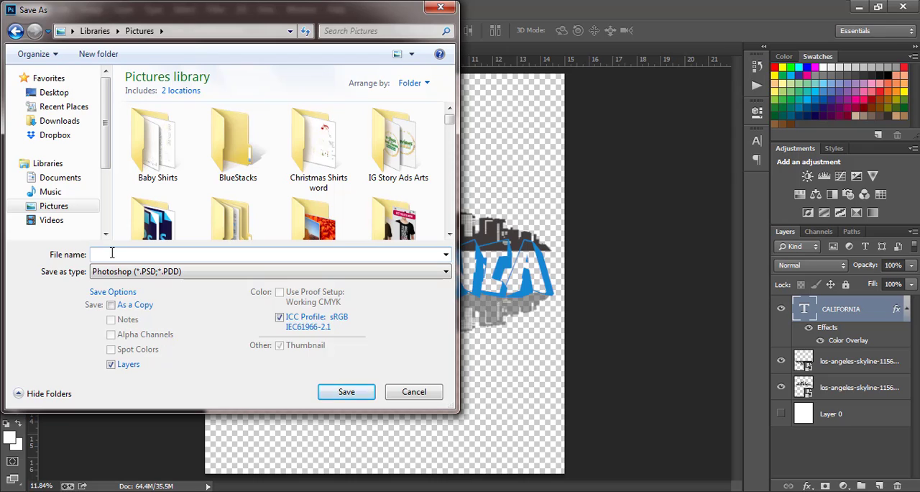
type("Cali")
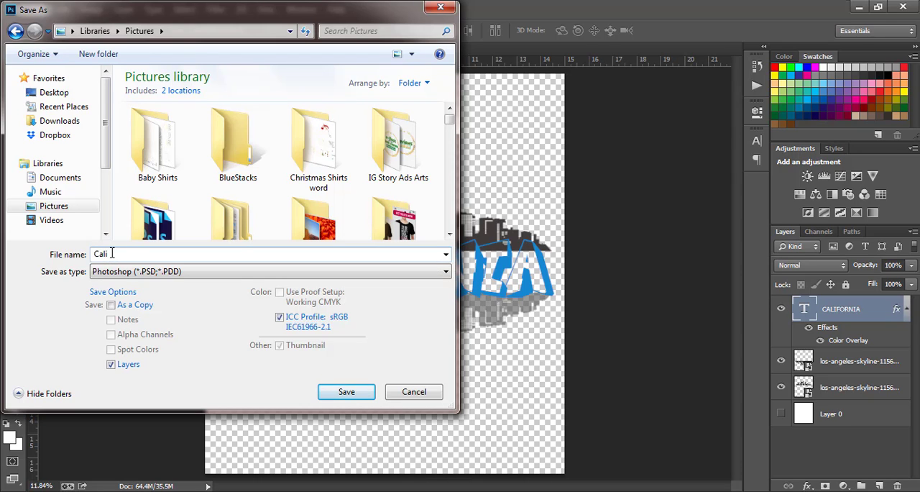
left_click(113, 279)
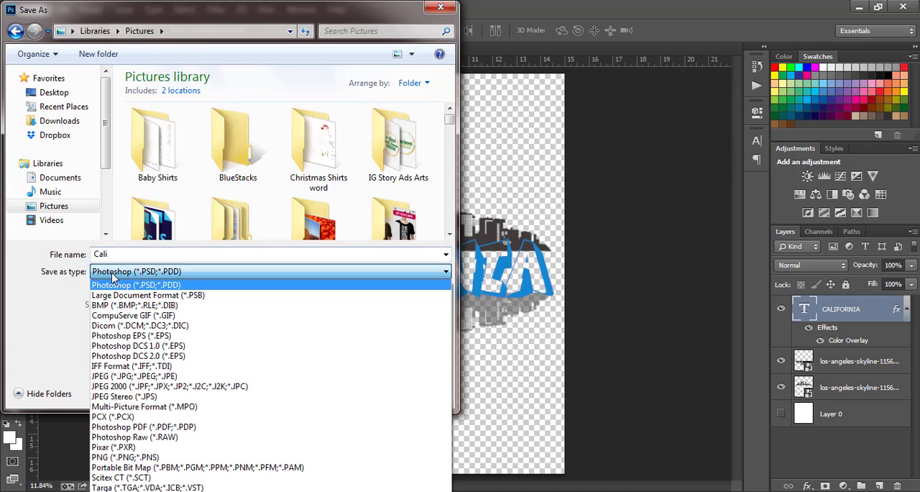
left_click(115, 457)
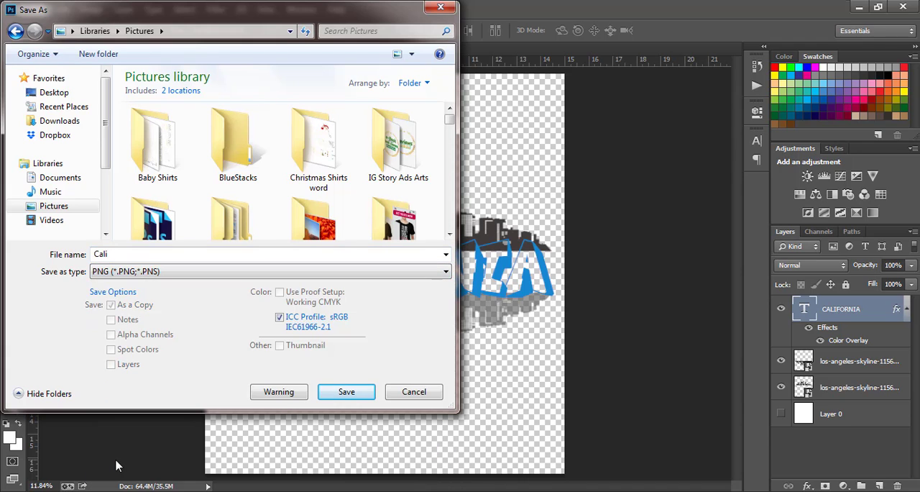
left_click(334, 391)
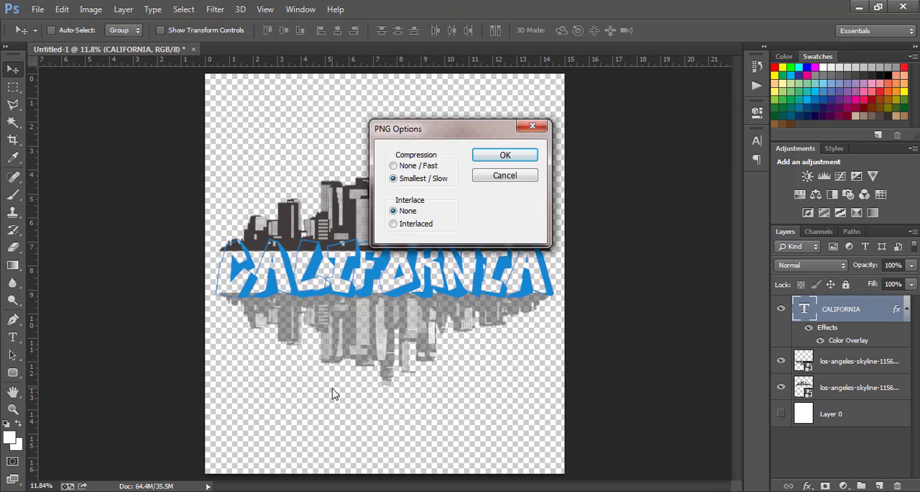
left_click(495, 161)
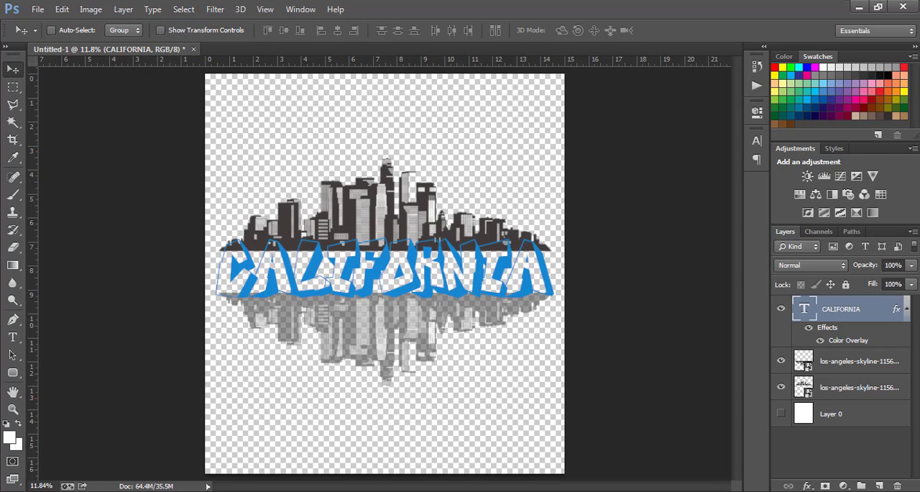
Step: Switch to Windows Explorer, find the exported Cali image in the Pictures library and open it for viewing
left_click(101, 491)
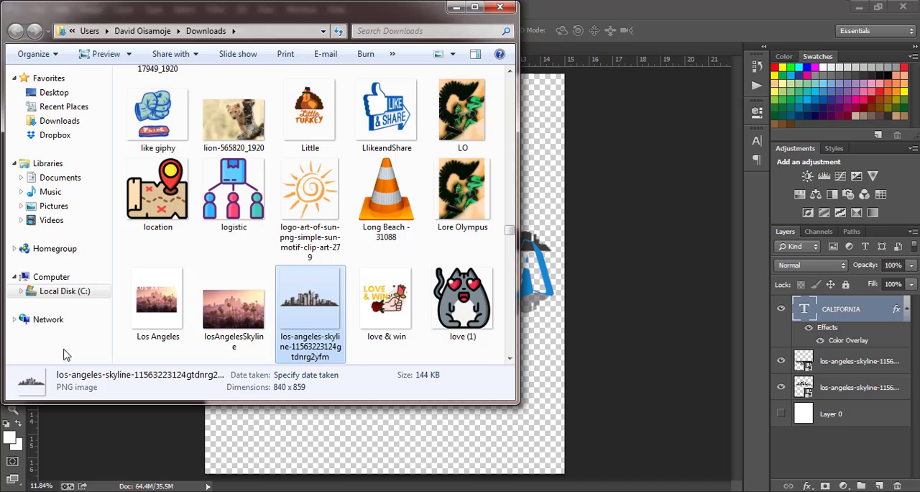
left_click(64, 205)
left_click(313, 245)
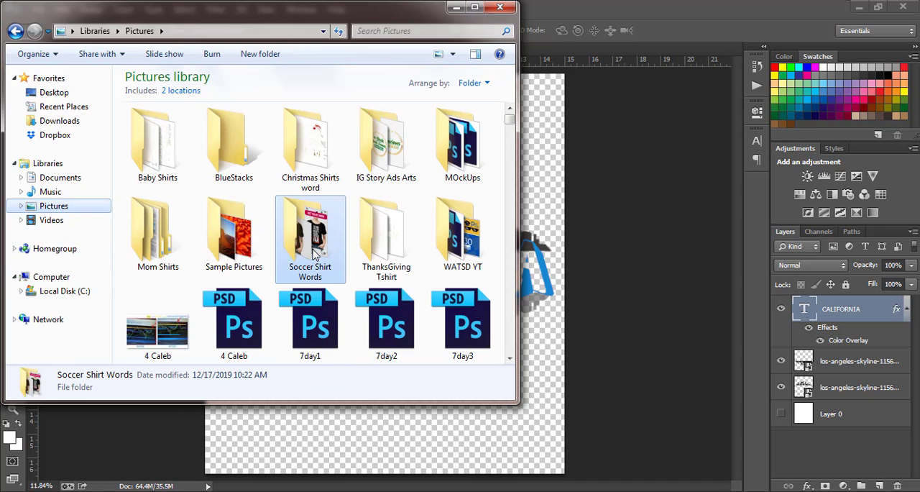
key("c")
key("a")
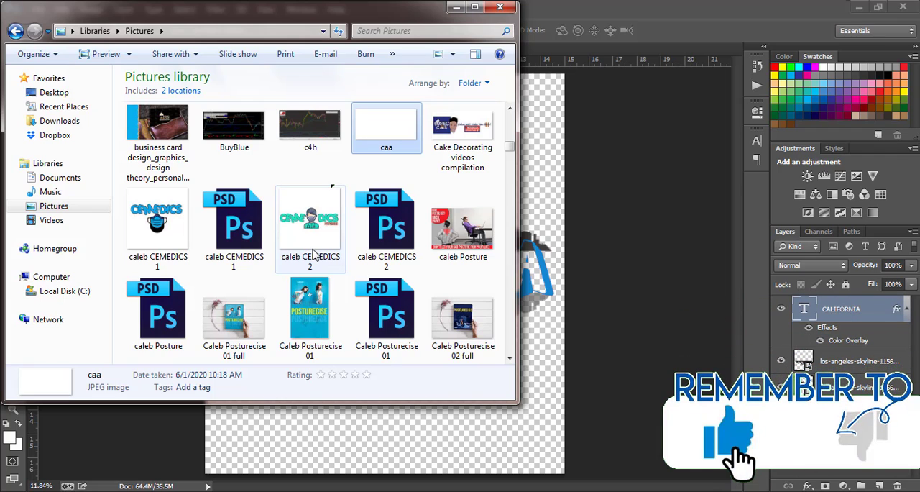
left_click(394, 228)
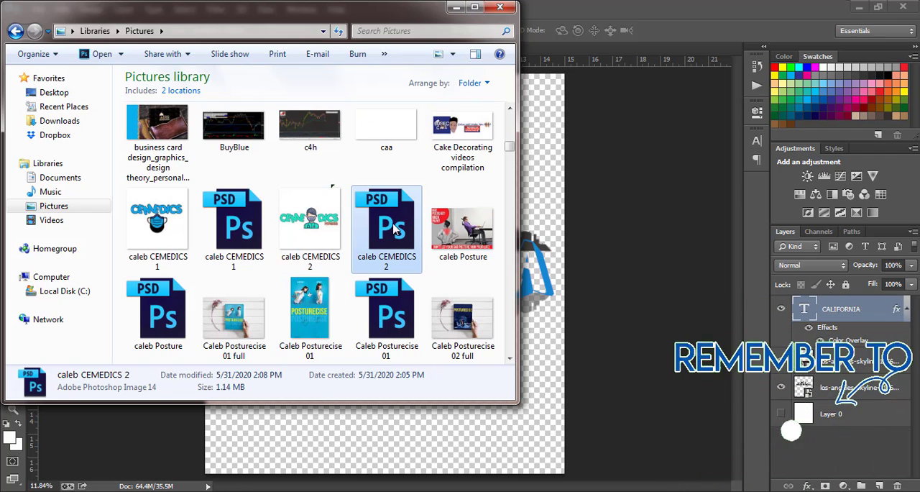
key("Right")
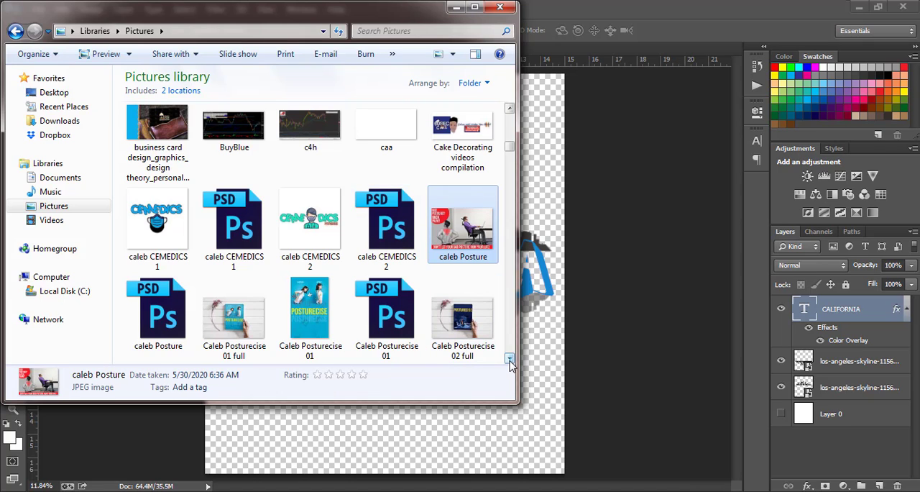
scroll(509, 359, "down", 2)
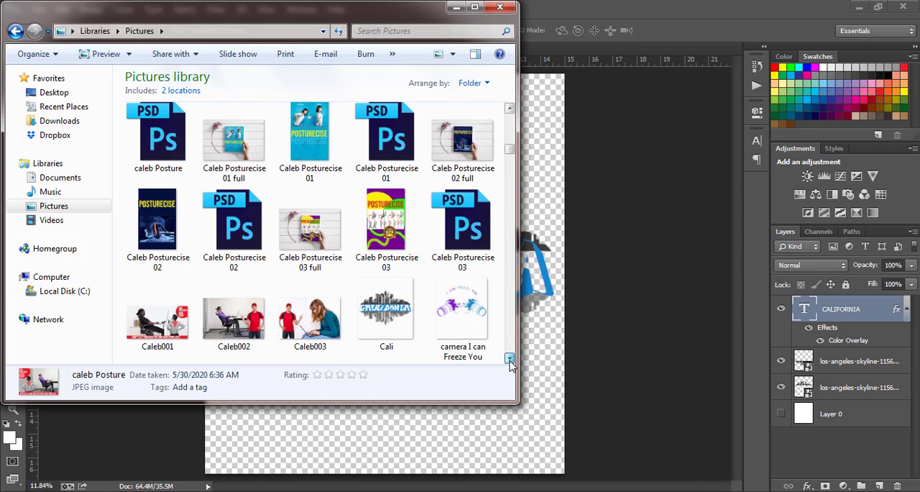
double_click(380, 308)
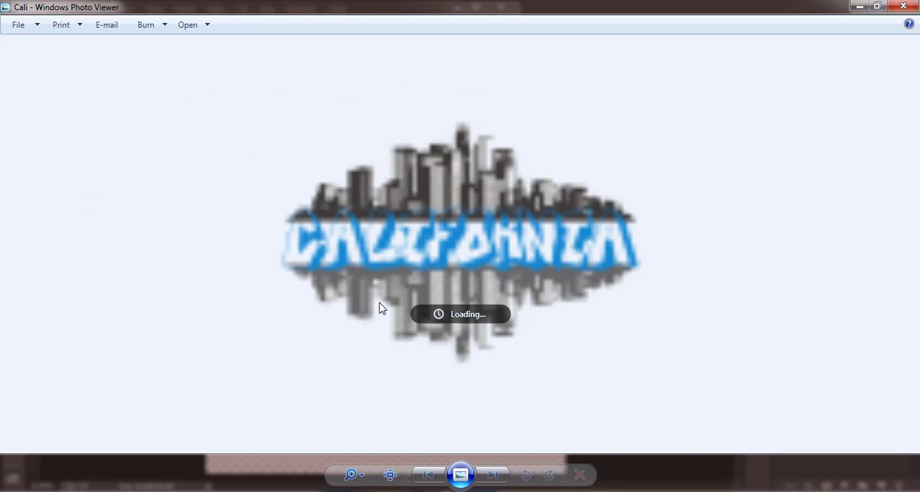